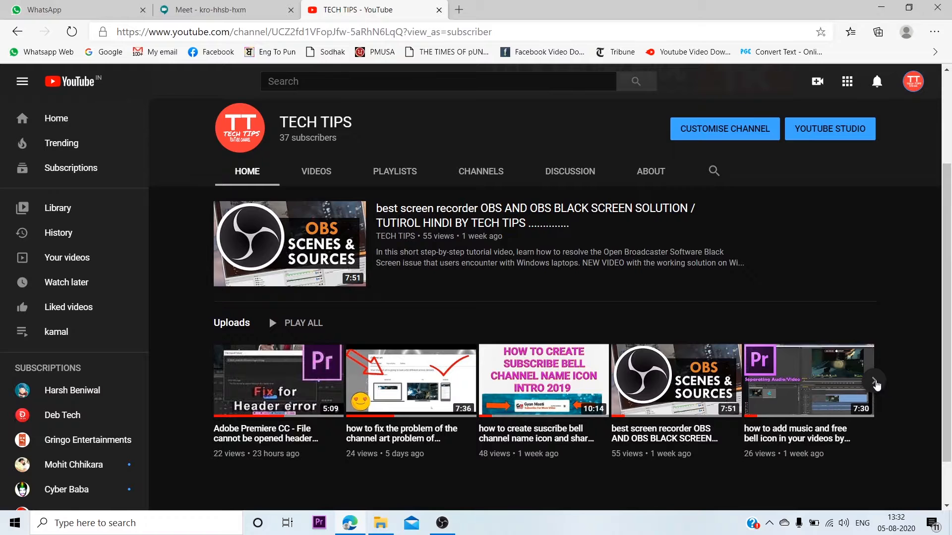
# - Look through the Uploads row on the TECH TIPS channel's home page, browsing forward and back between its videos
pyautogui.click(874, 382)
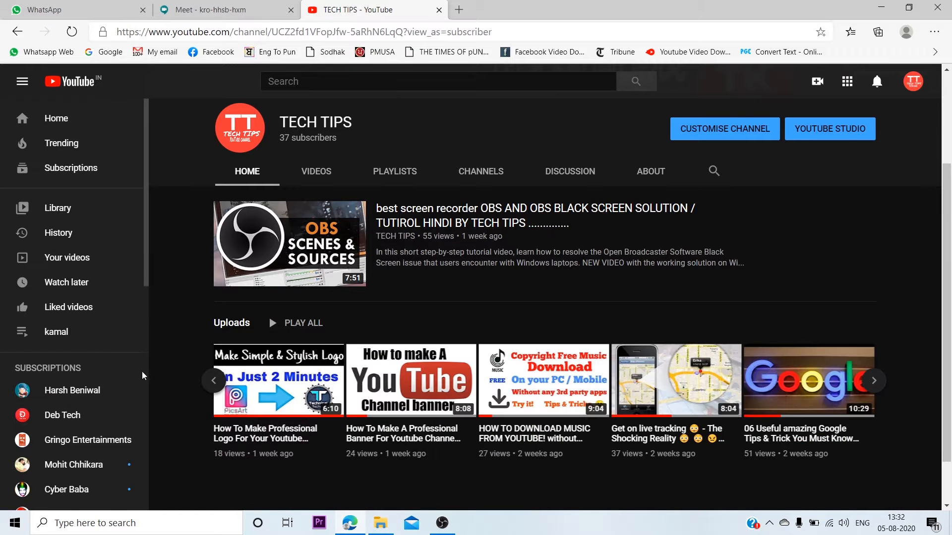
pyautogui.click(213, 382)
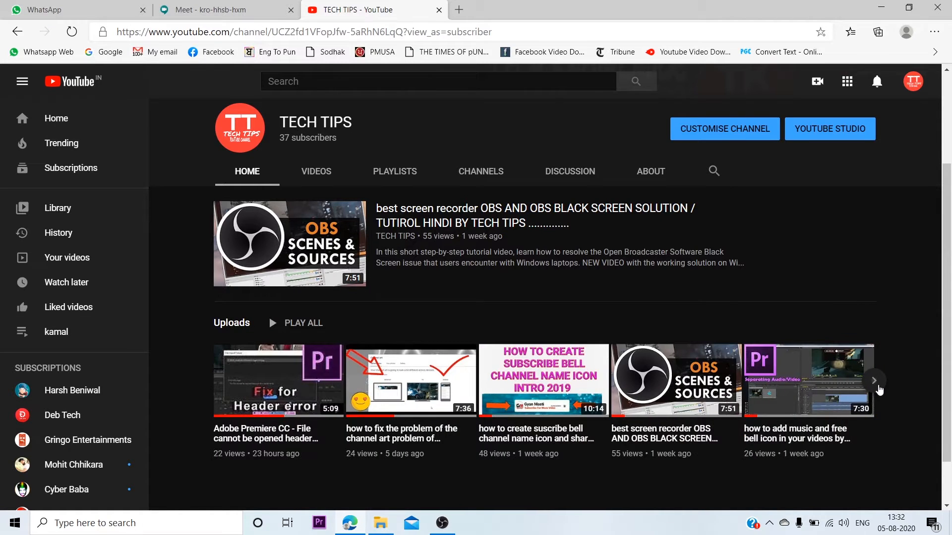
pyautogui.click(876, 387)
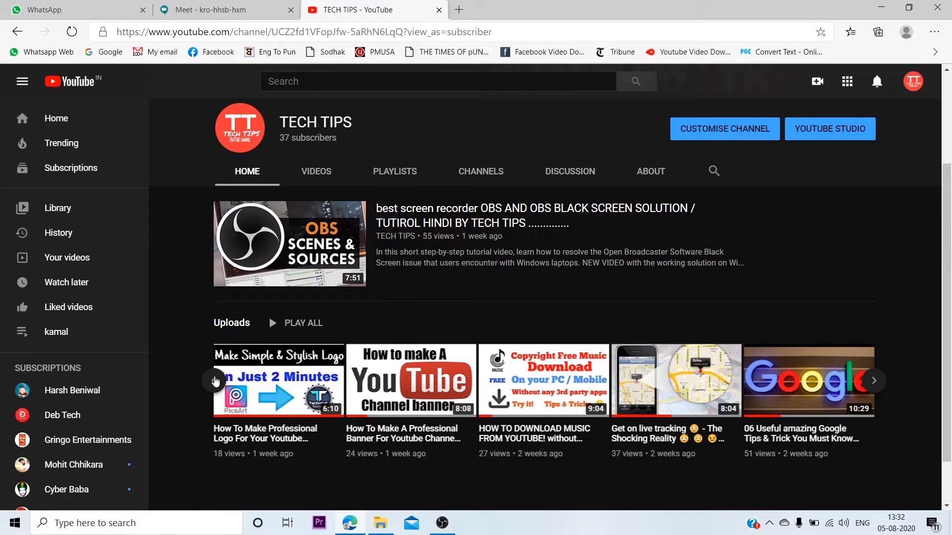
pyautogui.click(215, 380)
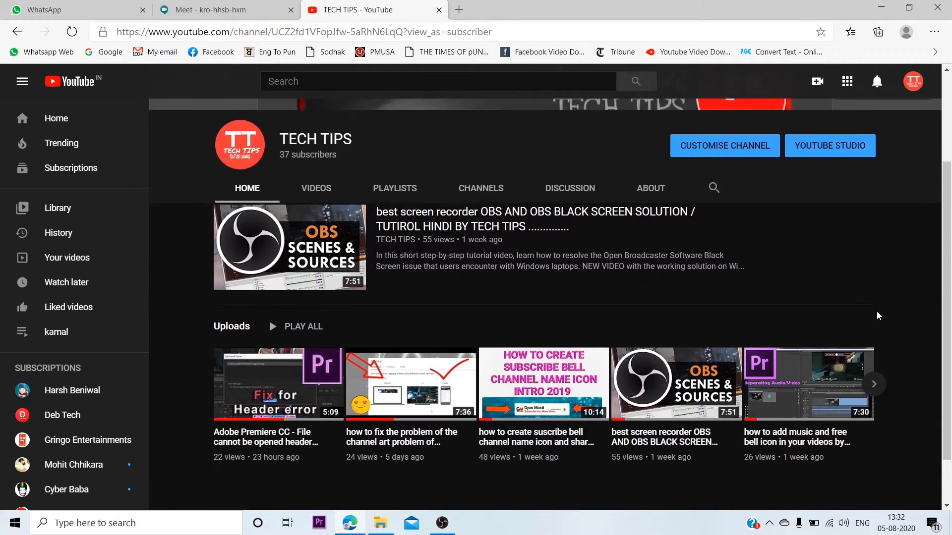
pyautogui.scroll(-1, 877, 315)
pyautogui.click(876, 320)
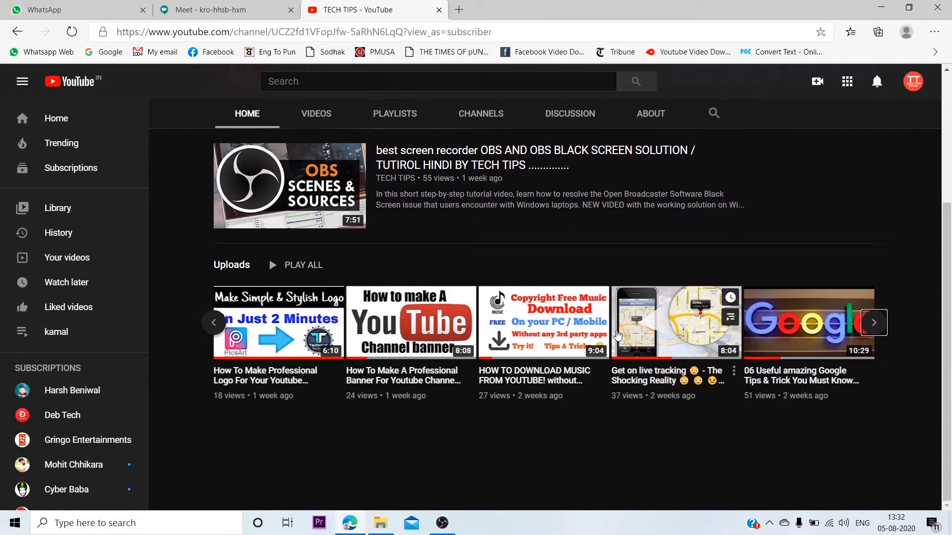
# - Open the channel's full list of videos and look over all the uploads
pyautogui.scroll(4, 617, 336)
pyautogui.click(316, 307)
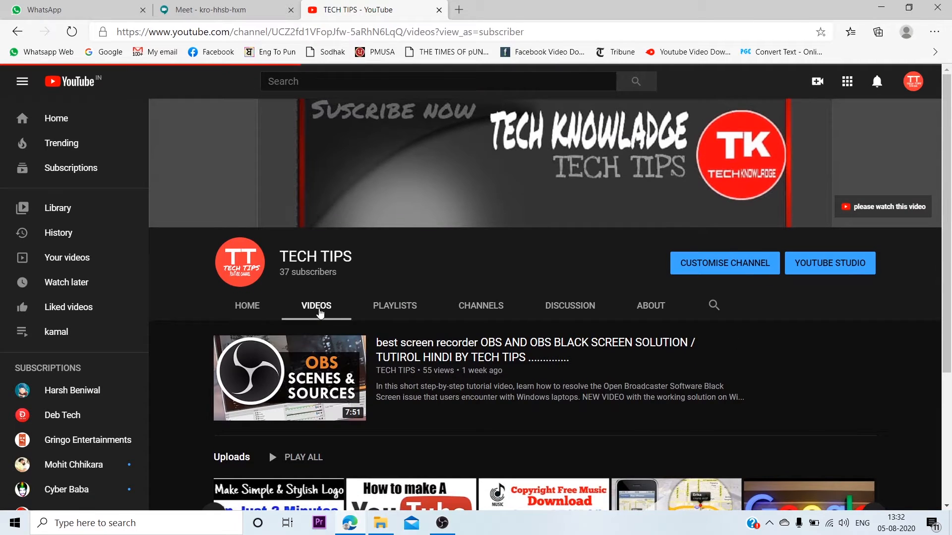
pyautogui.scroll(-5, 320, 314)
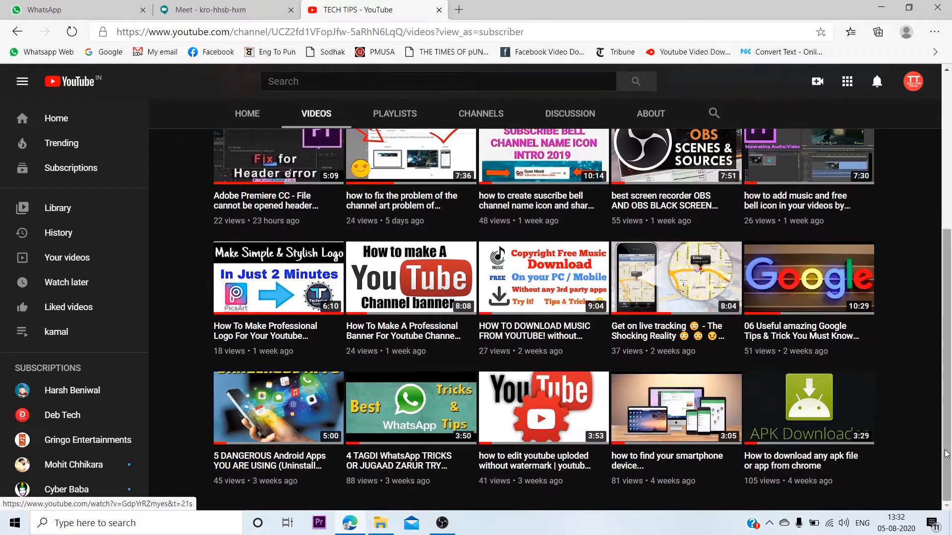
pyautogui.scroll(5, 911, 435)
pyautogui.scroll(-5, 823, 351)
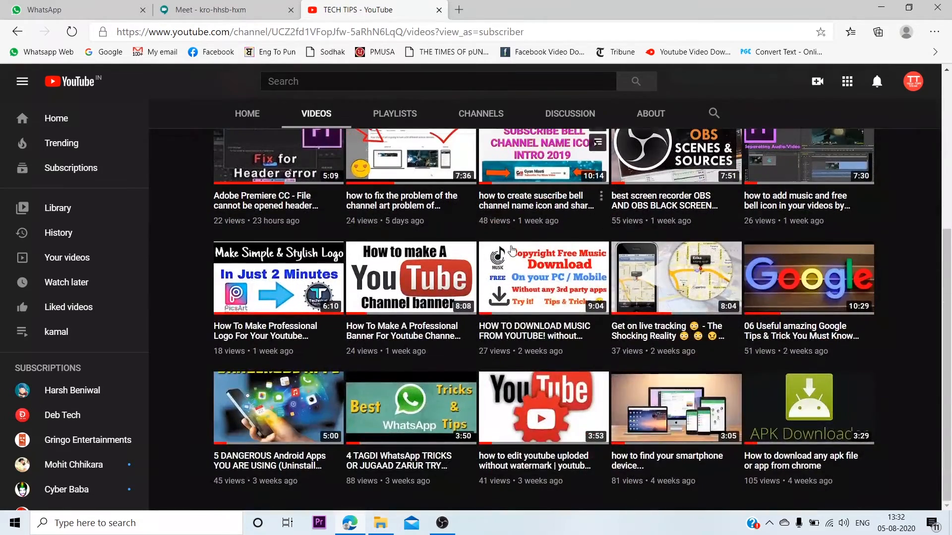
pyautogui.scroll(5, 794, 337)
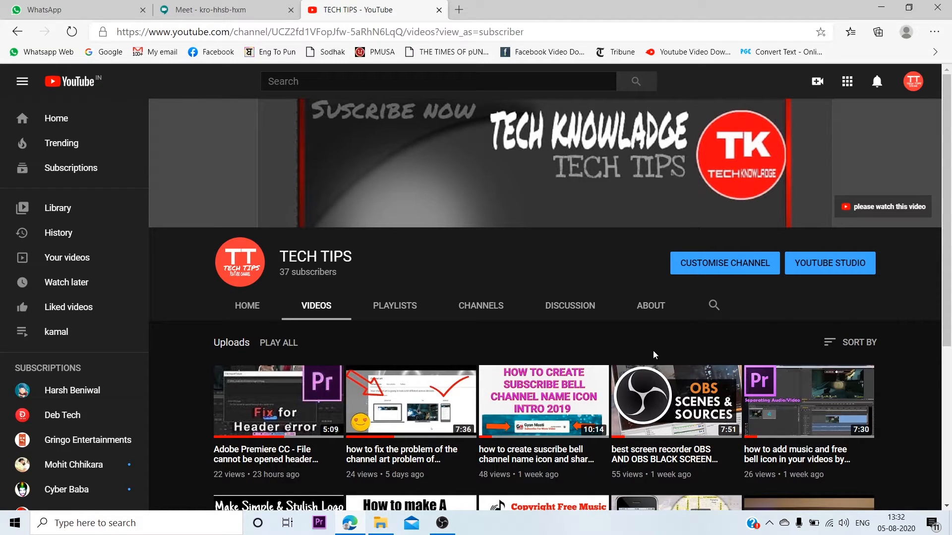
pyautogui.scroll(-5, 653, 349)
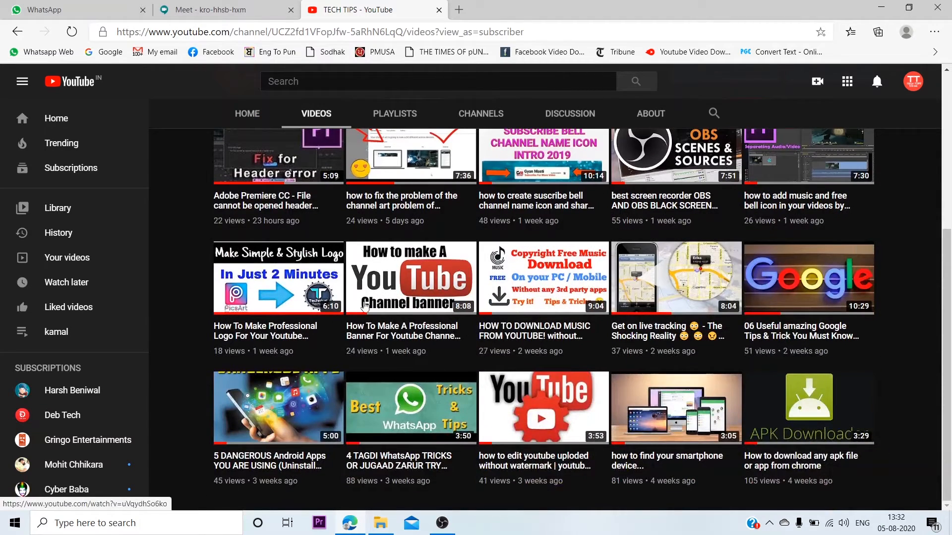
pyautogui.scroll(3, 596, 284)
pyautogui.scroll(2, 596, 284)
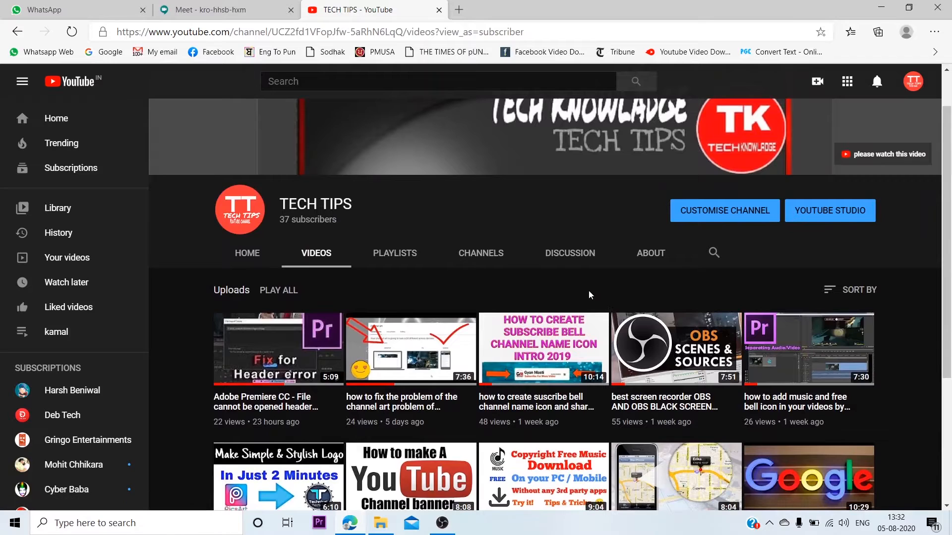
pyautogui.scroll(1, 539, 358)
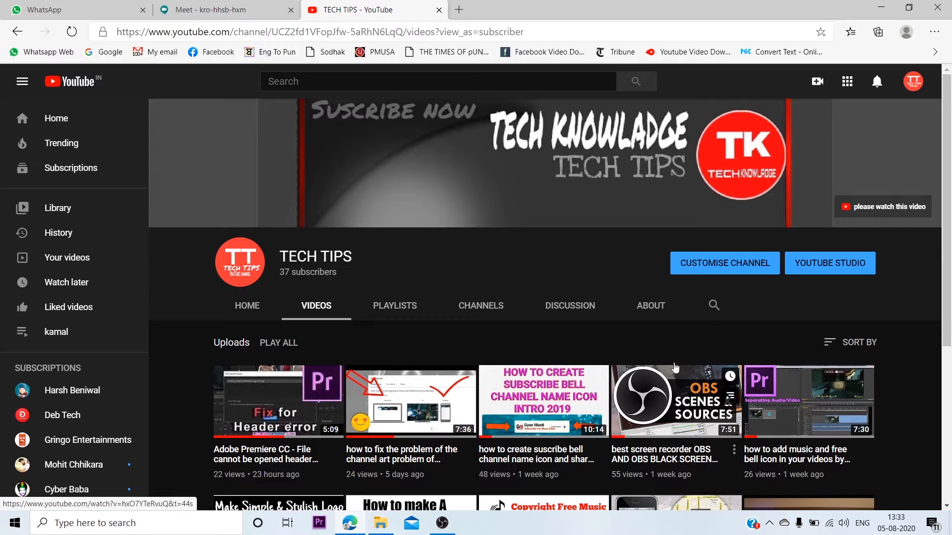
# - Minimise the browser and OBS windows to show the desktop, and switch back to the YouTube channel in the browser
pyautogui.click(881, 7)
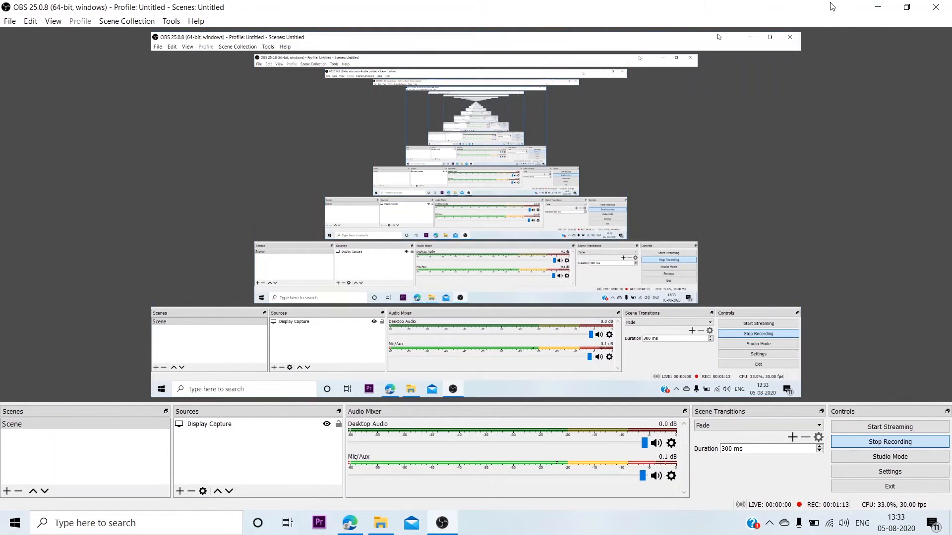
pyautogui.click(878, 7)
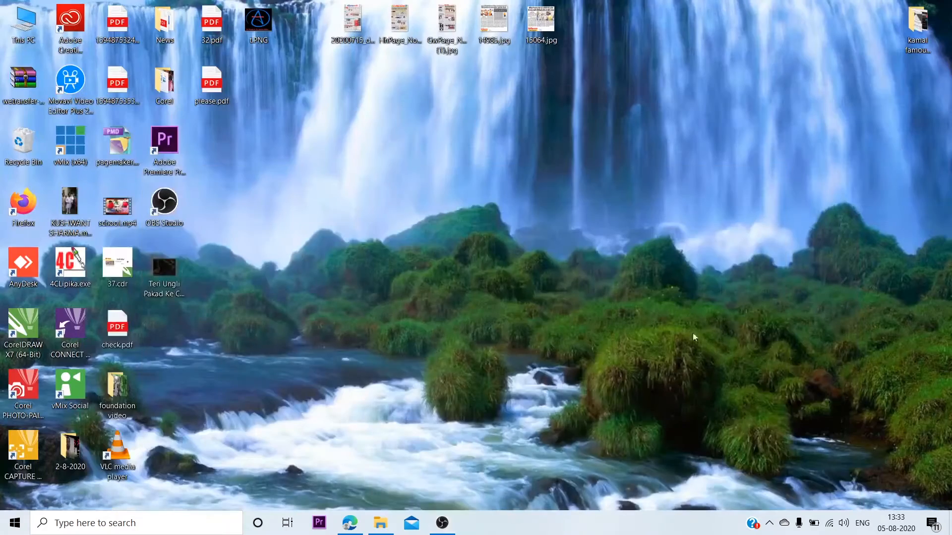
pyautogui.click(361, 529)
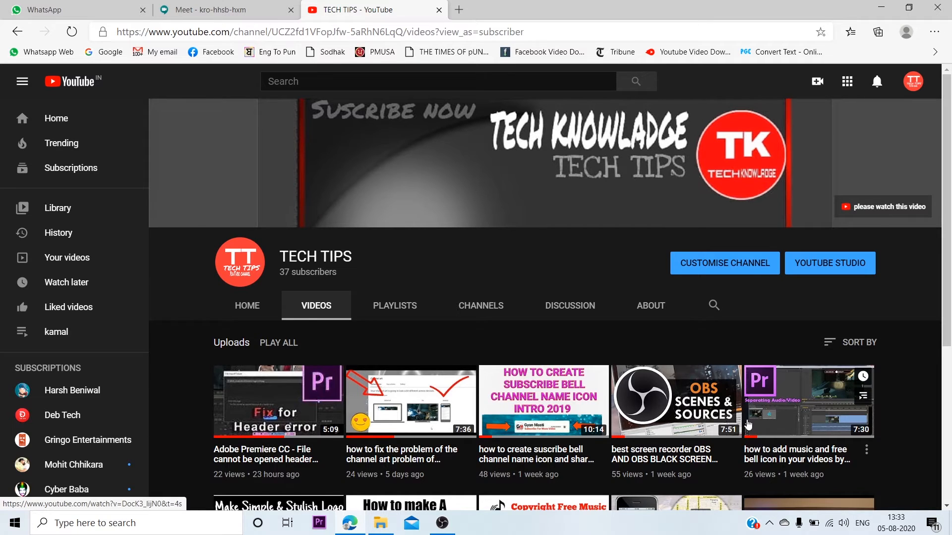
# - Review the channel's uploaded videos from the newest to the oldest and return to the channel banner
pyautogui.scroll(-5, 748, 425)
pyautogui.scroll(5, 748, 425)
pyautogui.scroll(-5, 748, 425)
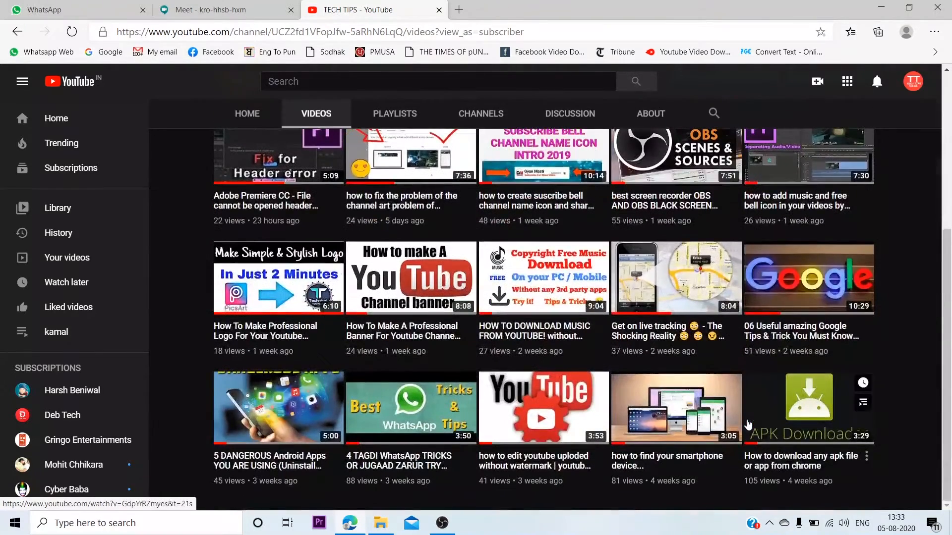
pyautogui.scroll(4, 744, 418)
pyautogui.scroll(-2, 723, 376)
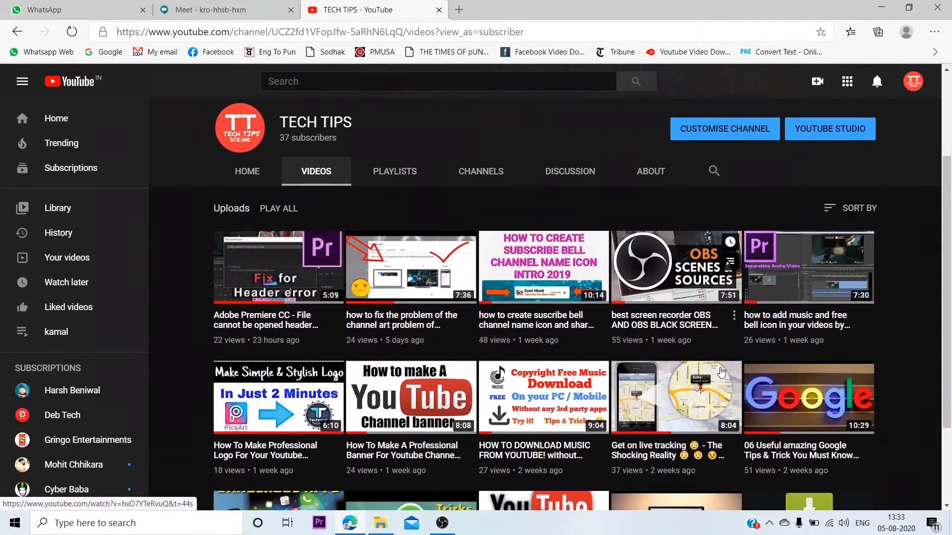
pyautogui.scroll(-3, 935, 367)
pyautogui.scroll(5, 935, 367)
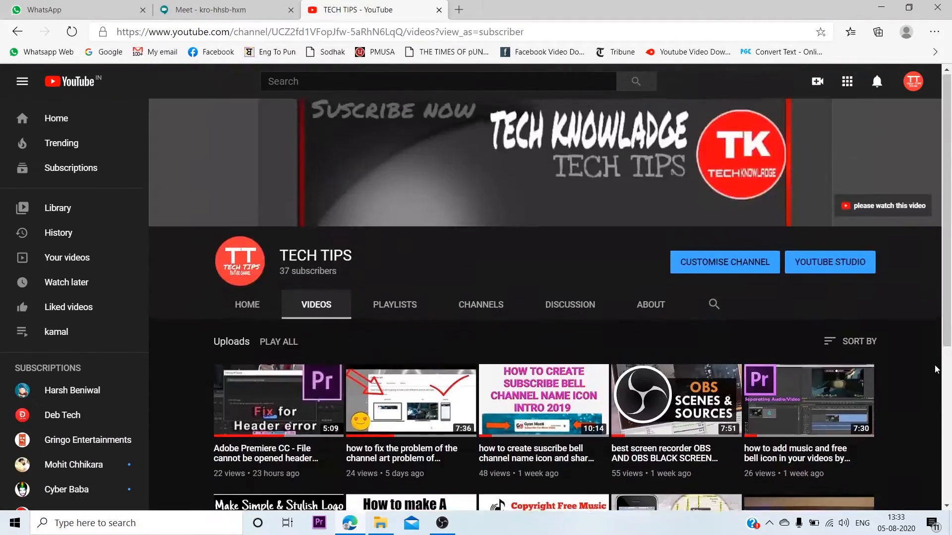
pyautogui.scroll(-5, 935, 367)
pyautogui.scroll(5, 936, 370)
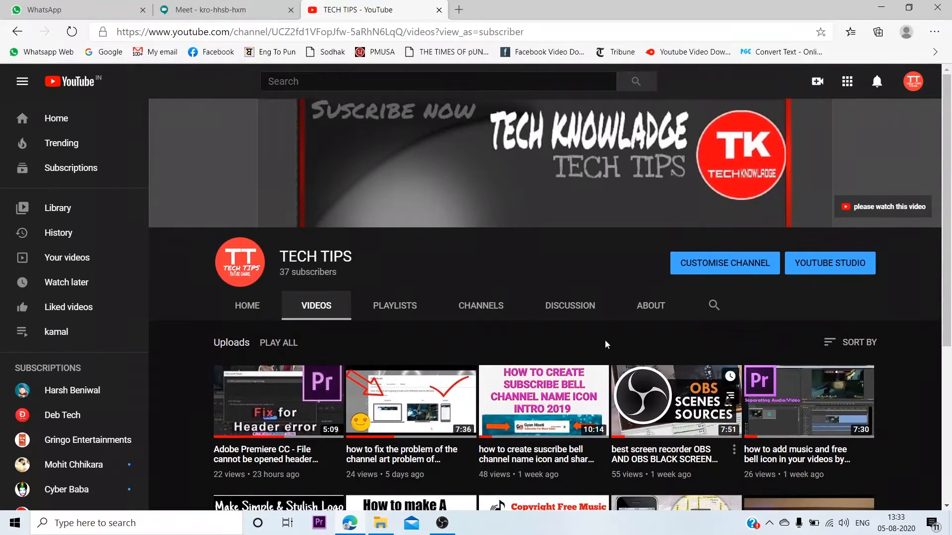
pyautogui.scroll(-5, 619, 393)
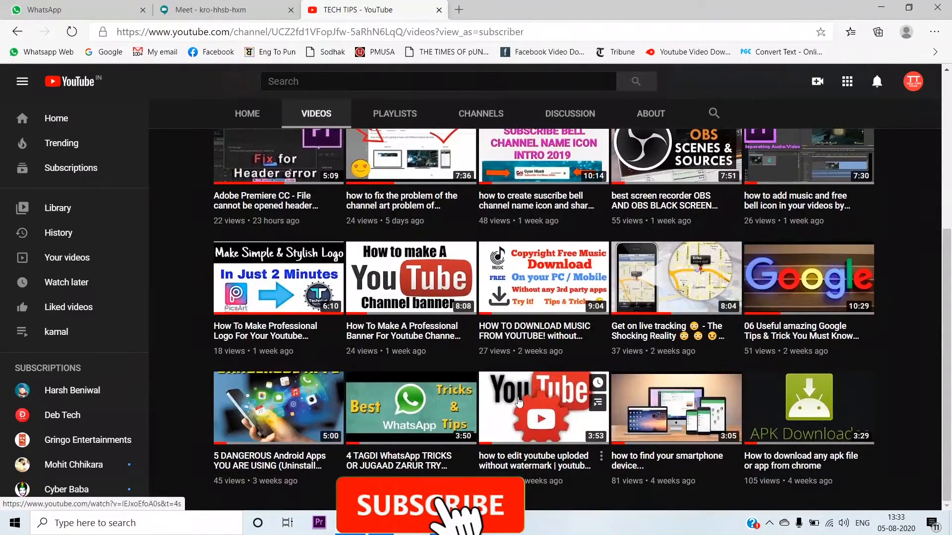
pyautogui.scroll(4, 517, 406)
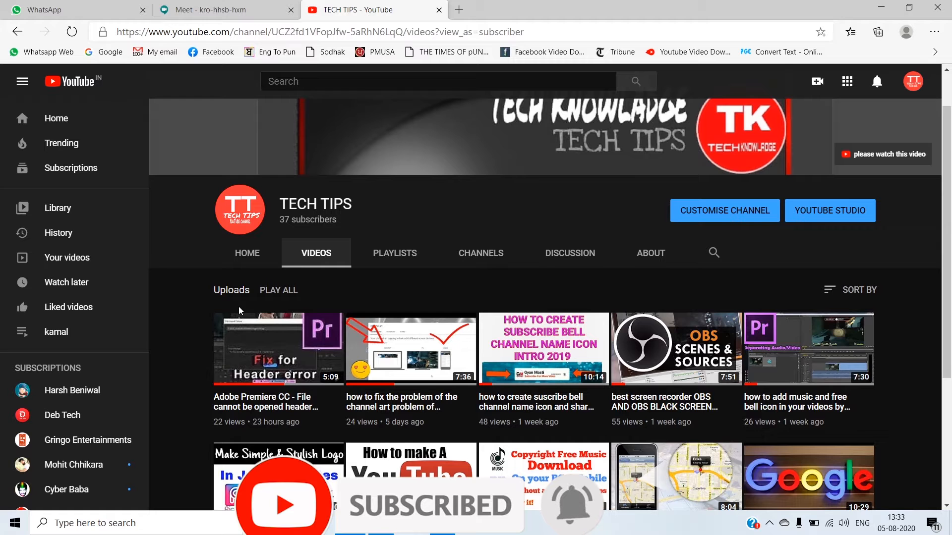
pyautogui.scroll(1, 239, 306)
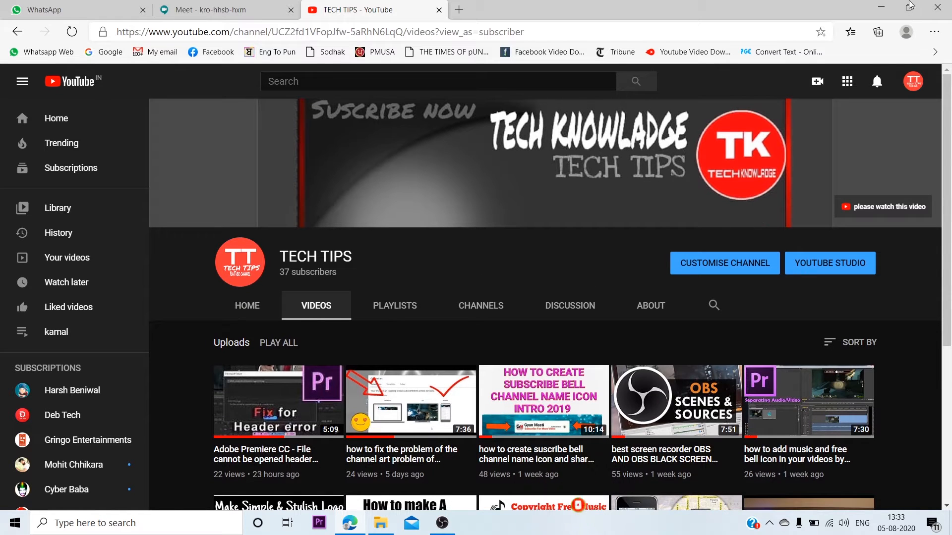
# - Minimise the browser window and refresh the Windows desktop
pyautogui.click(880, 7)
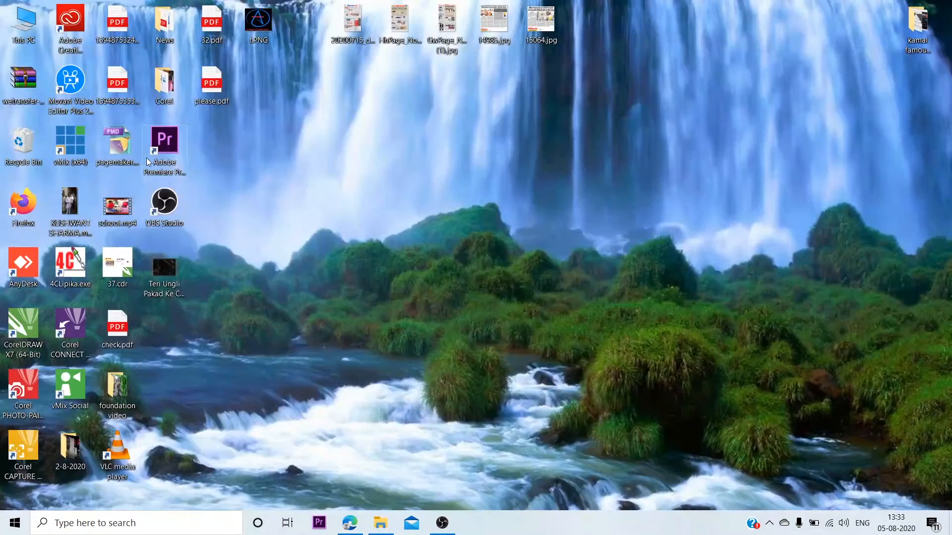
pyautogui.rightClick(298, 217)
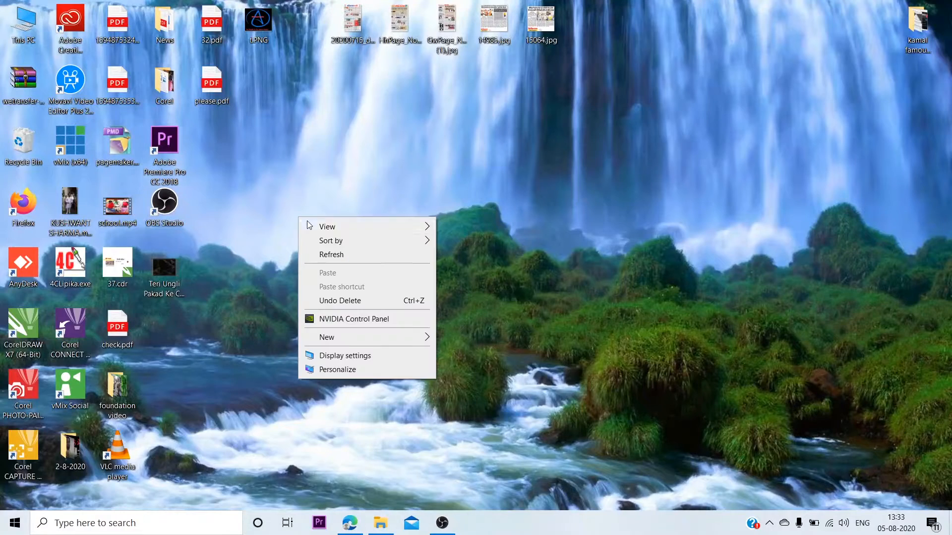
pyautogui.click(332, 260)
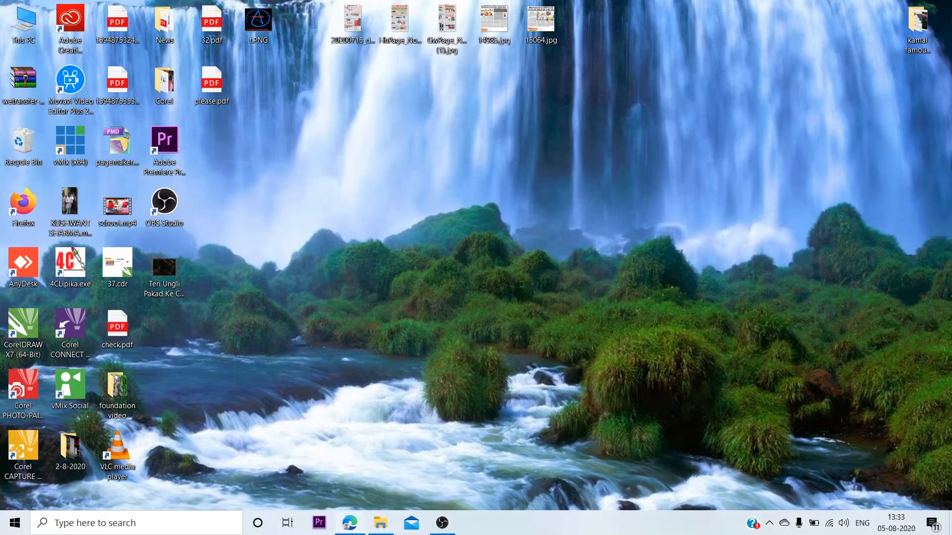
# - Switch back to the browser and look over the TECH TIPS channel's home page, including the featured video and Uploads row
pyautogui.click(345, 534)
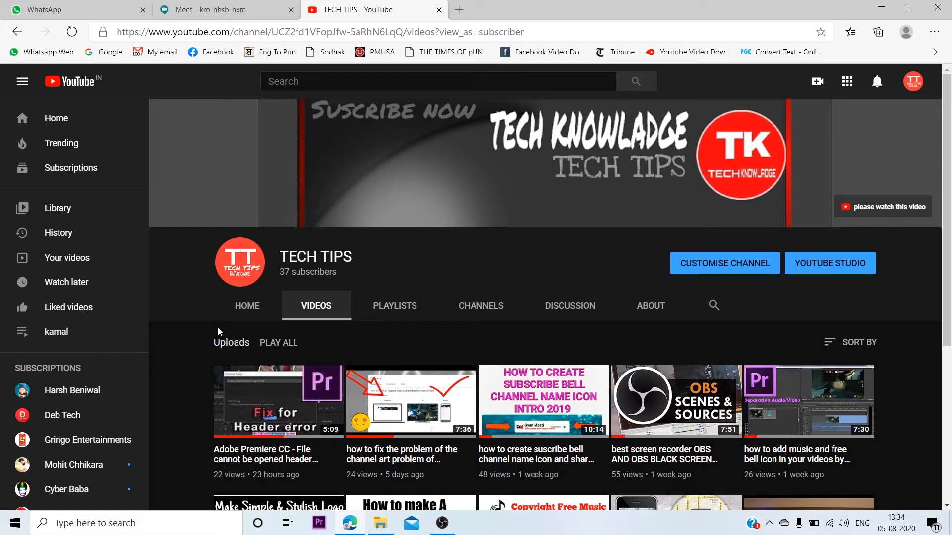
pyautogui.click(252, 315)
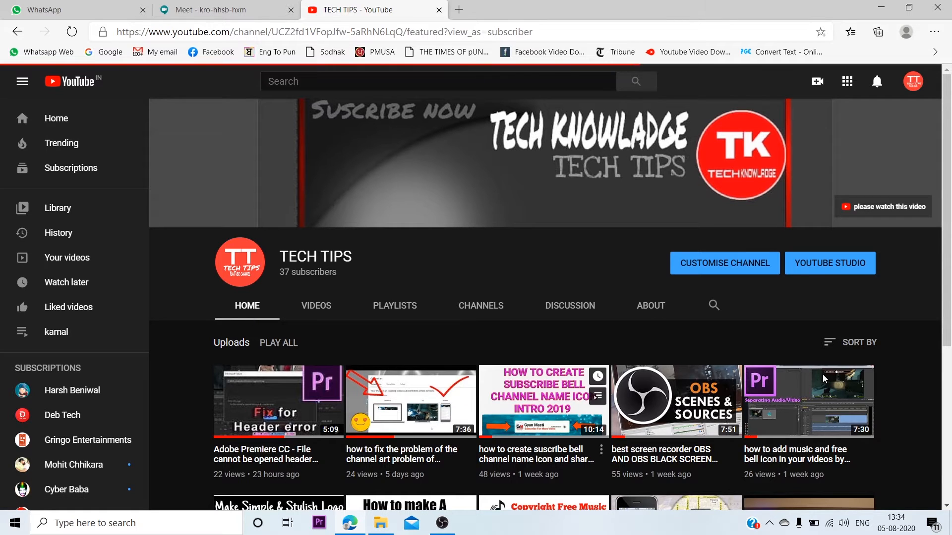
pyautogui.scroll(-3, 759, 420)
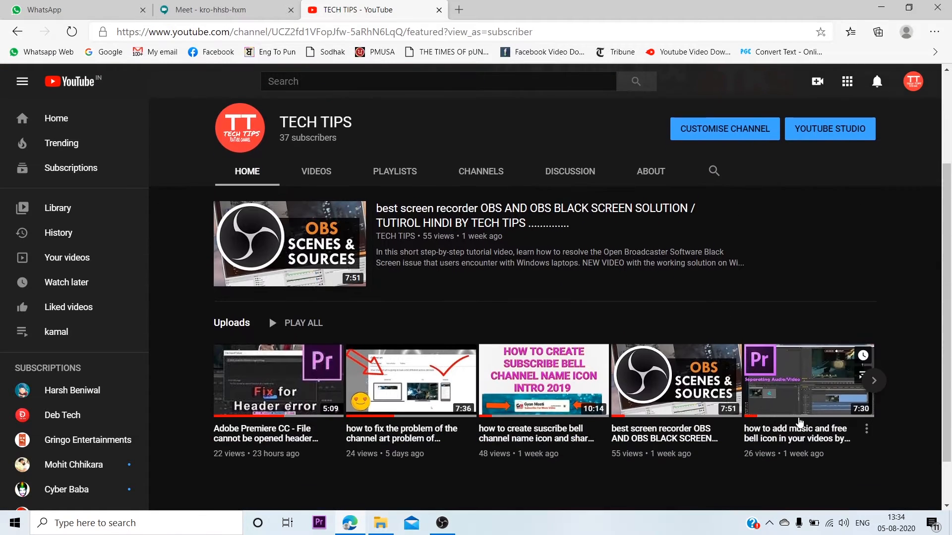
pyautogui.scroll(3, 799, 421)
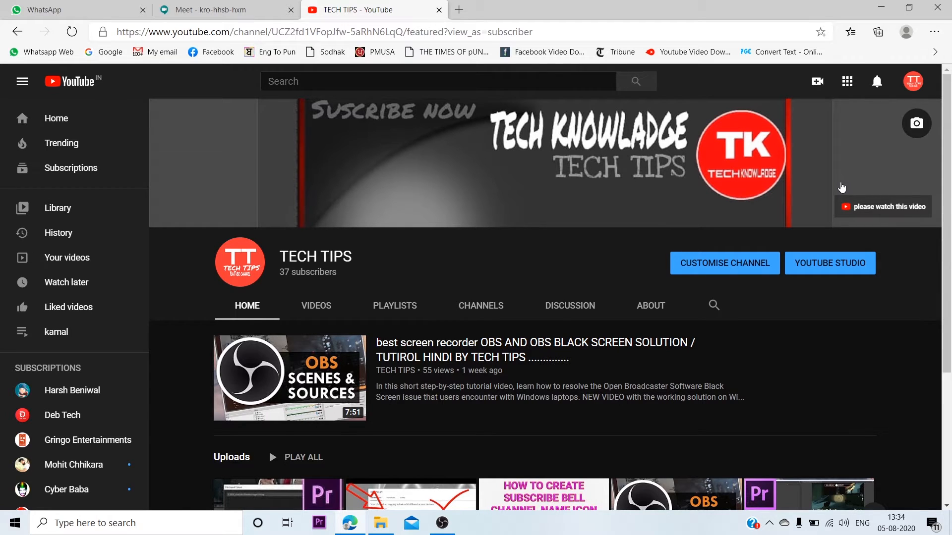
pyautogui.scroll(-4, 920, 372)
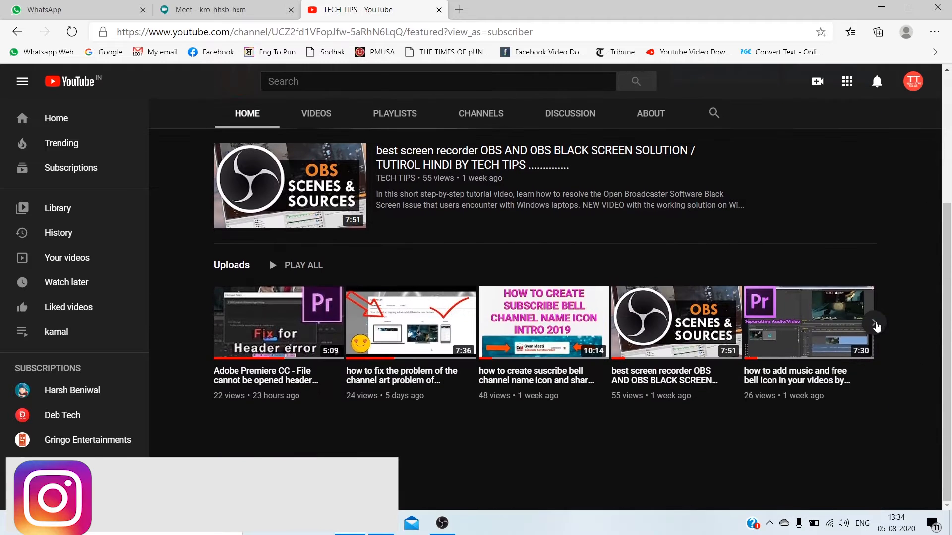
pyautogui.click(875, 324)
pyautogui.click(216, 321)
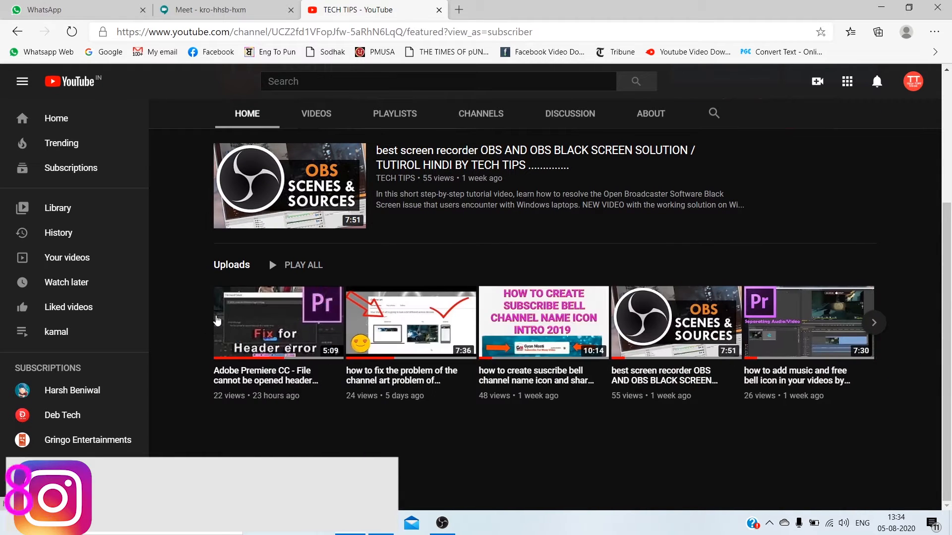
pyautogui.scroll(4, 624, 420)
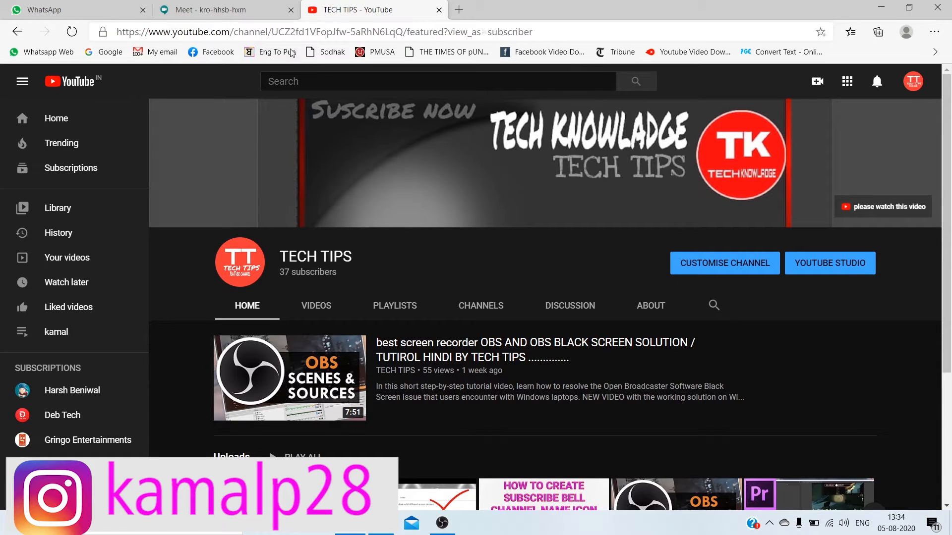
# - Close the Meet and WhatsApp pages, keeping only the YouTube channel open in the browser
pyautogui.click(291, 9)
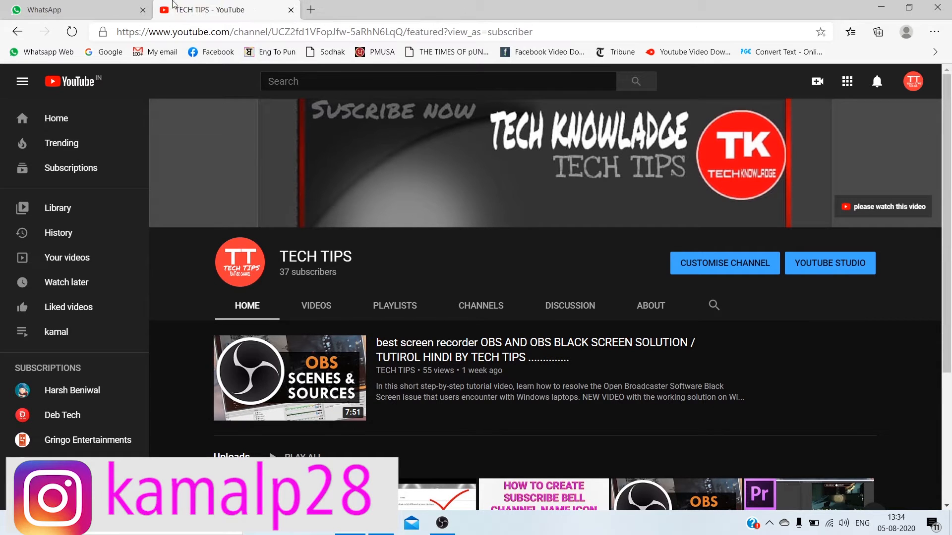
pyautogui.click(143, 9)
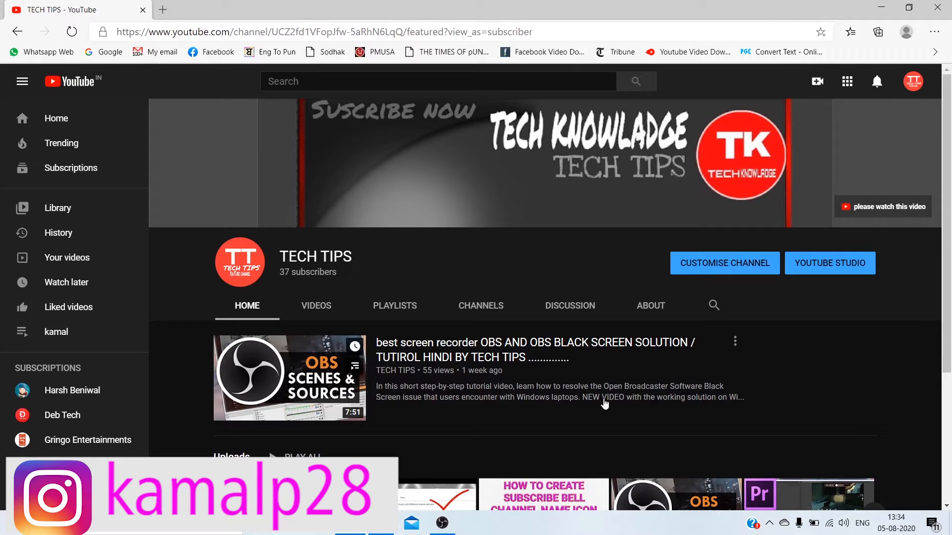
pyautogui.moveTo(337, 272); pyautogui.dragTo(337, 297)
pyautogui.scroll(-4, 388, 282)
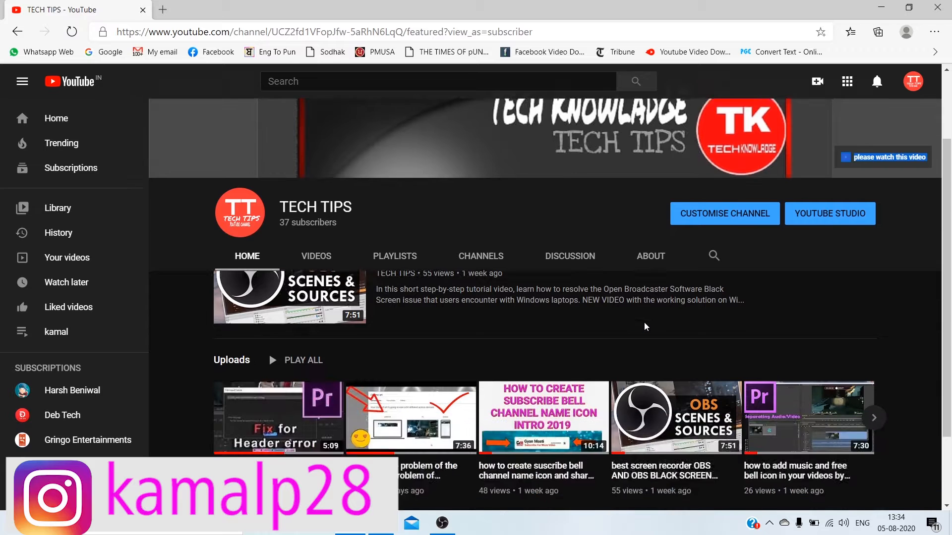
# - Look over the TECH TIPS channel's home page and page through the Uploads row in both directions
pyautogui.scroll(4, 848, 268)
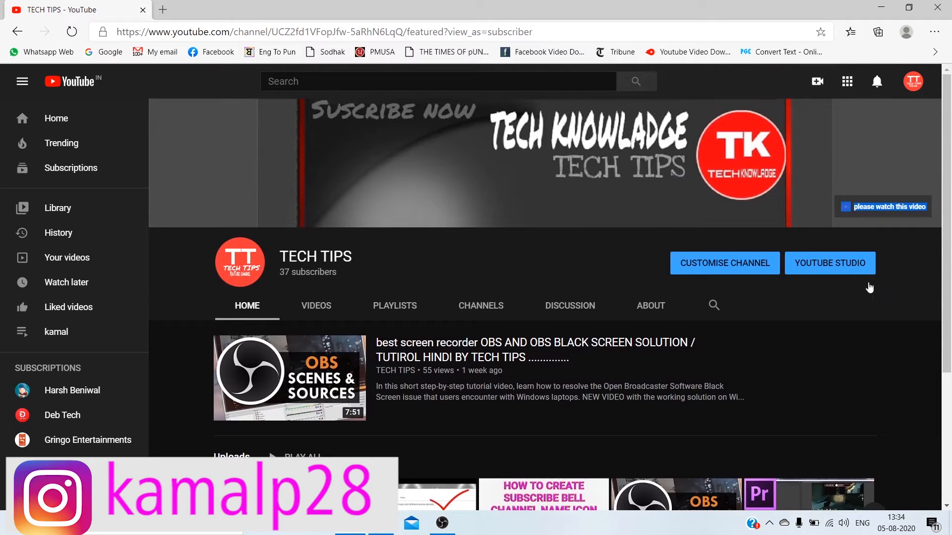
pyautogui.click(893, 272)
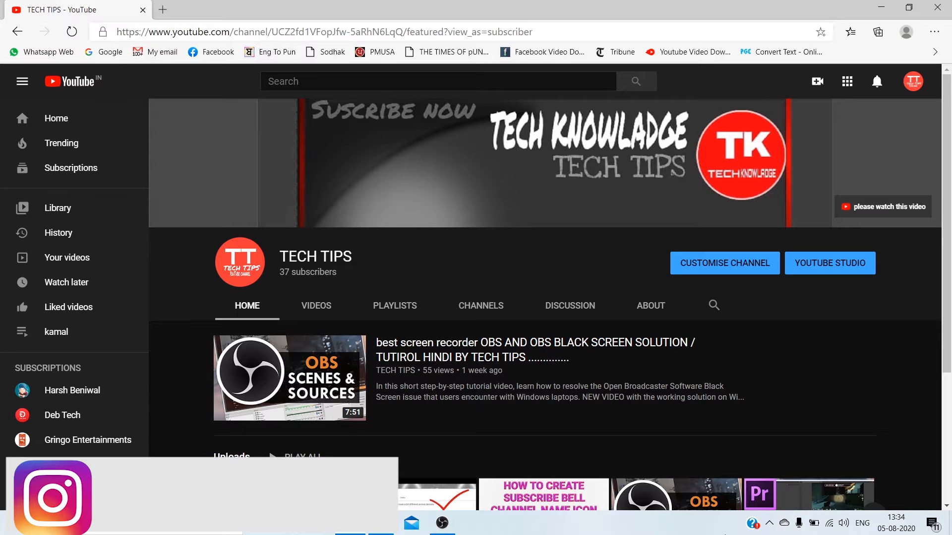
pyautogui.scroll(-4, 760, 436)
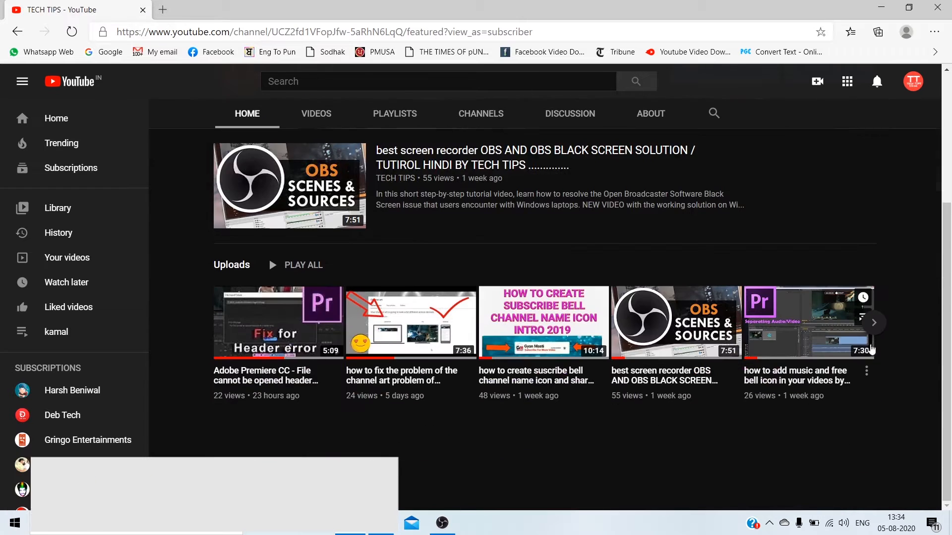
pyautogui.click(878, 329)
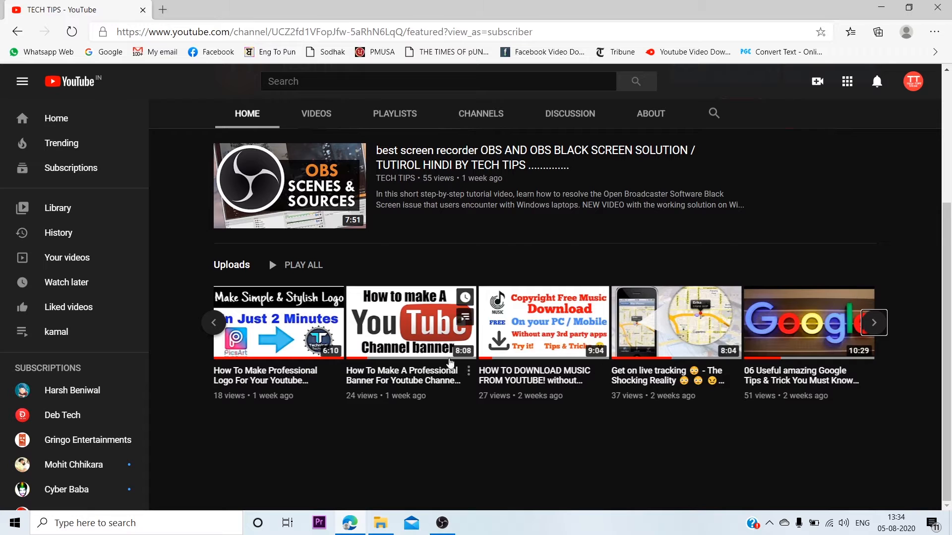
pyautogui.click(217, 323)
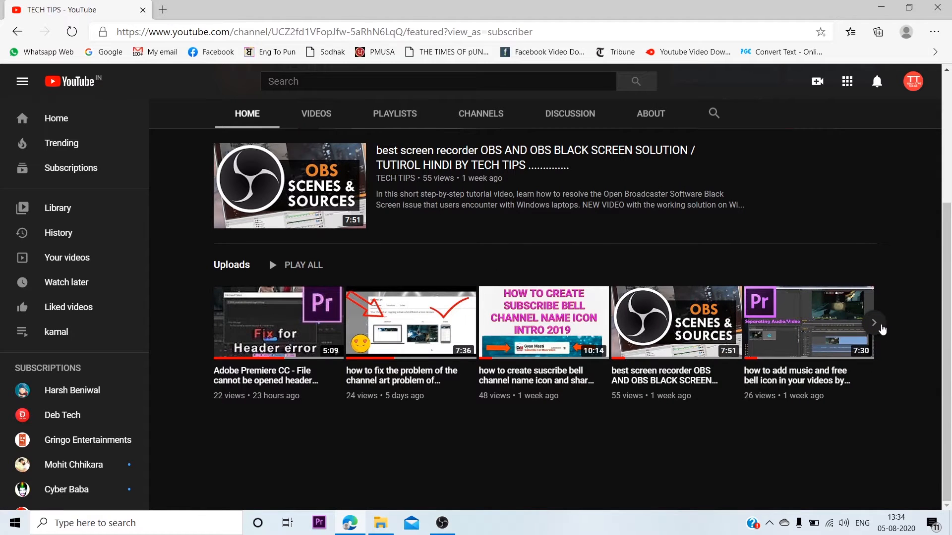
pyautogui.click(881, 330)
pyautogui.click(216, 325)
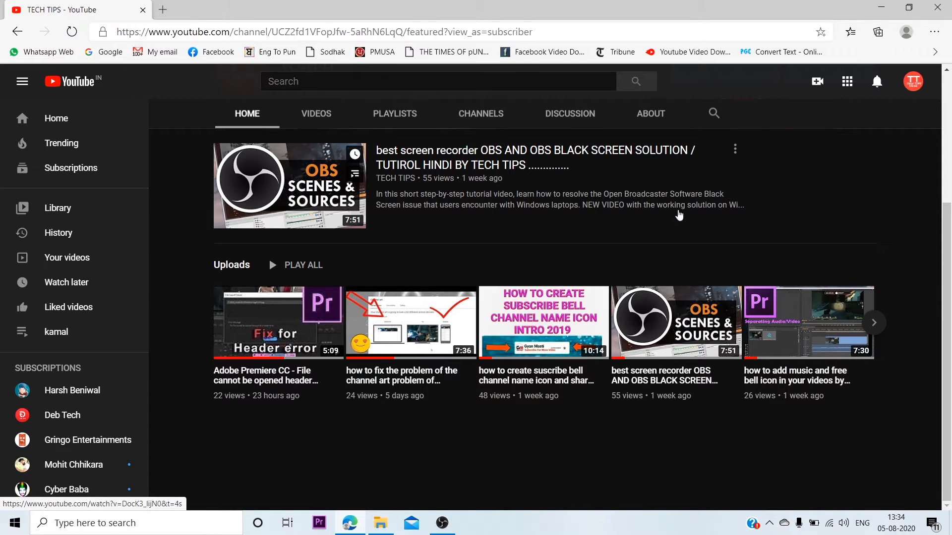
pyautogui.scroll(4, 679, 213)
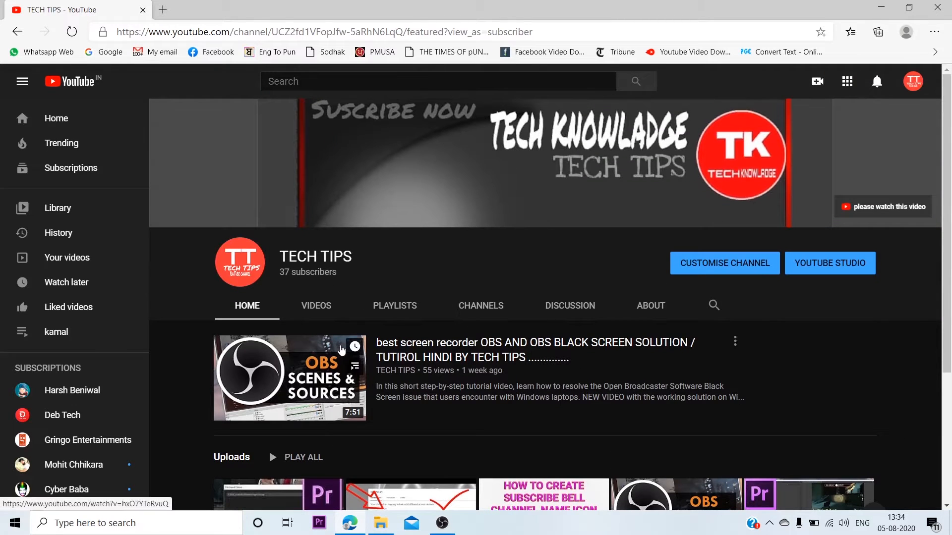
# - Open the channel's Videos section and review all uploads from the newest to the oldest
pyautogui.click(327, 313)
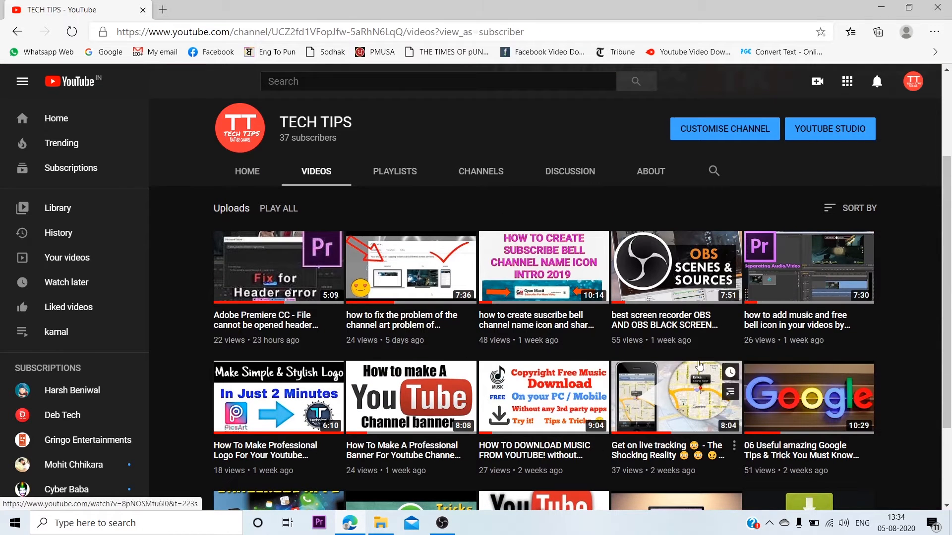
pyautogui.scroll(-3, 544, 461)
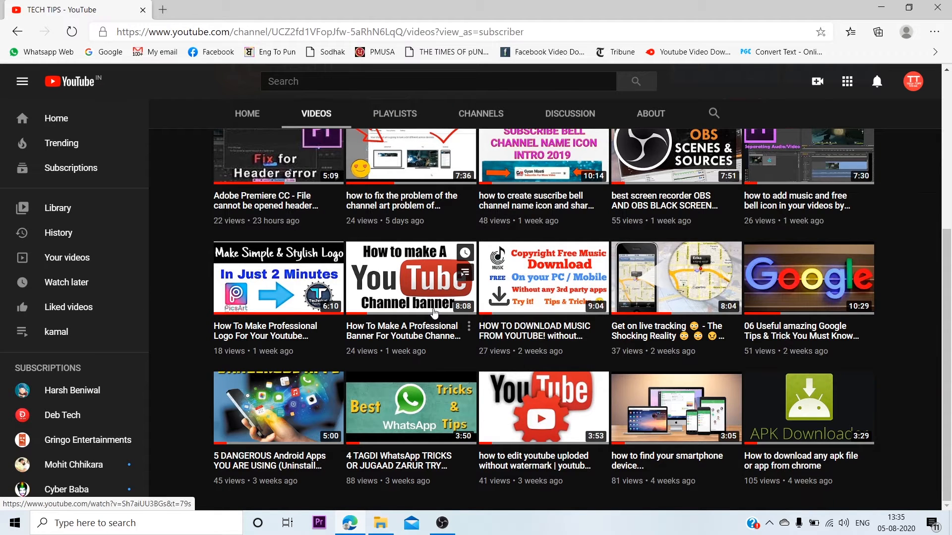
pyautogui.scroll(5, 433, 312)
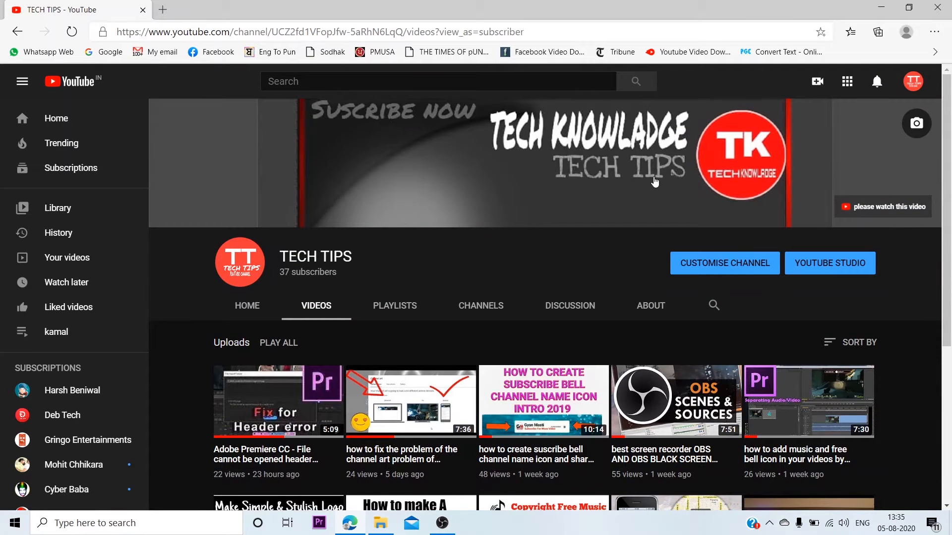
pyautogui.scroll(-4, 655, 182)
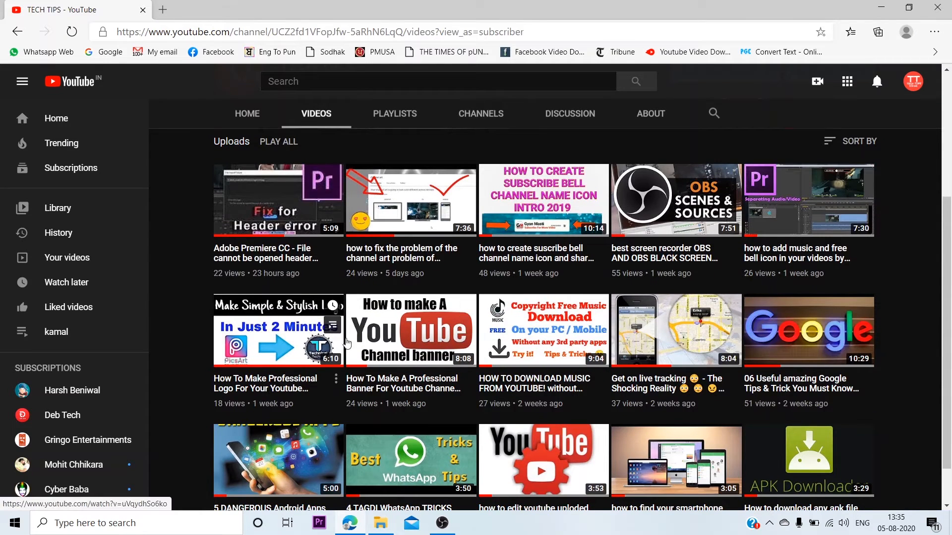
pyautogui.scroll(4, 347, 342)
pyautogui.scroll(-5, 198, 341)
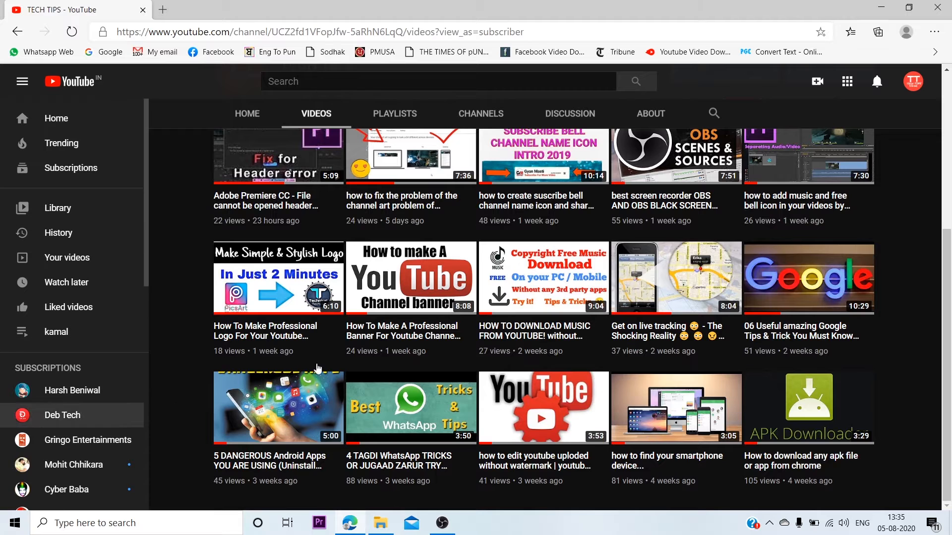
pyautogui.scroll(5, 687, 356)
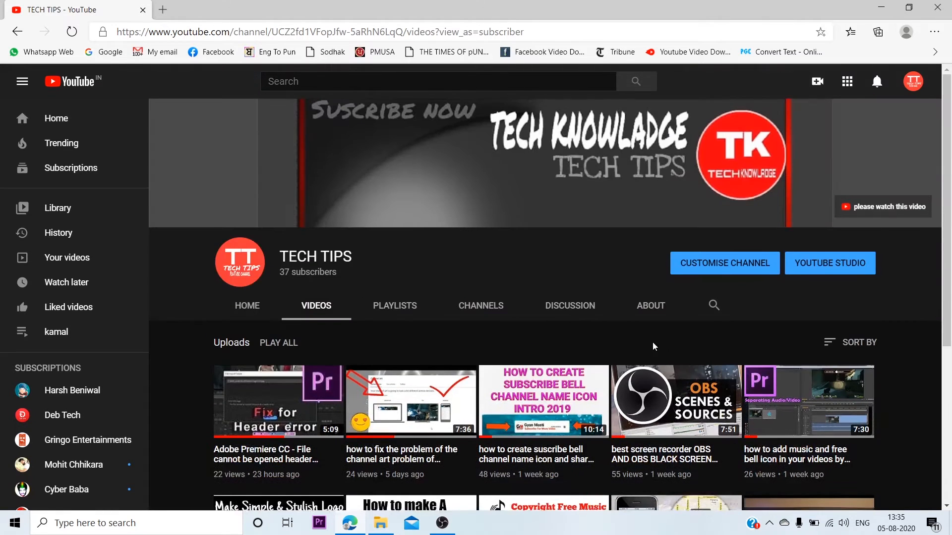
# - Return to the channel's Home section and browse the next set of videos in the Uploads row
pyautogui.click(252, 305)
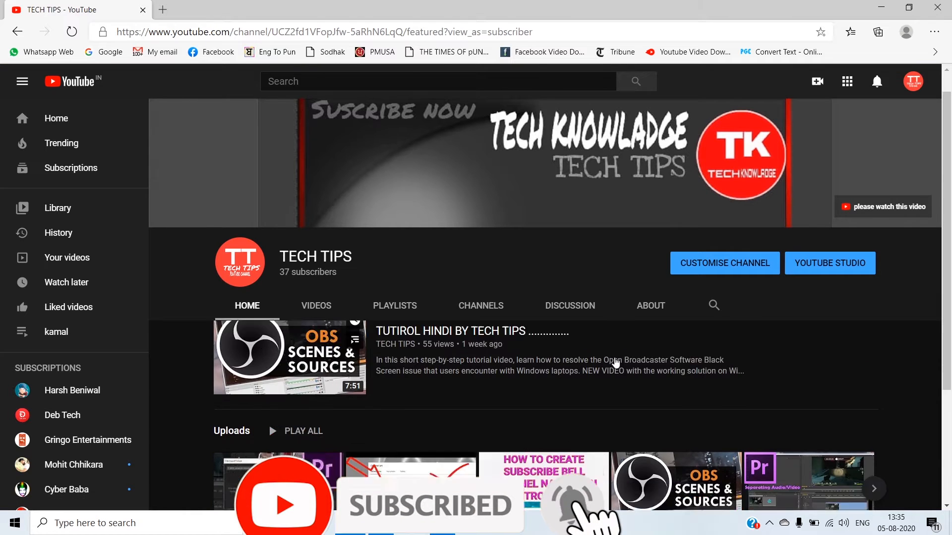
pyautogui.scroll(-3, 300, 404)
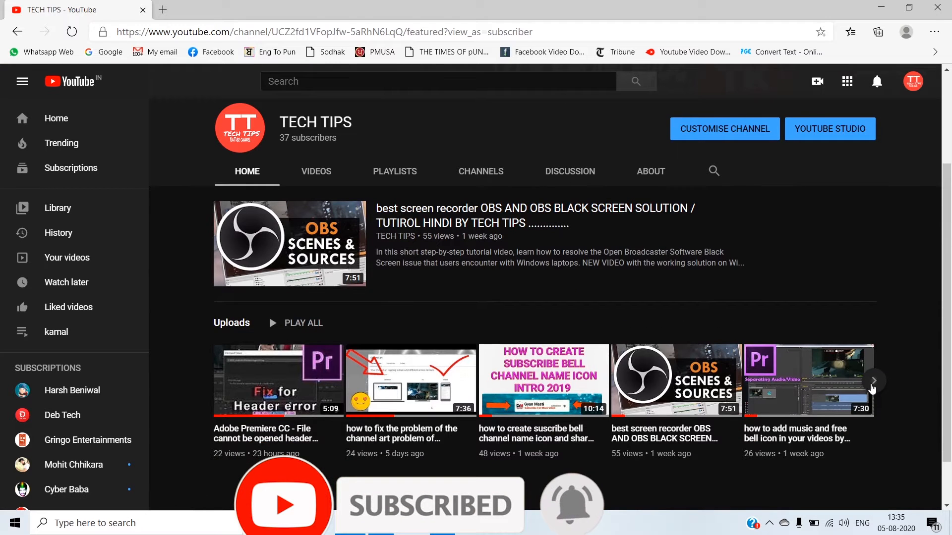
pyautogui.click(873, 380)
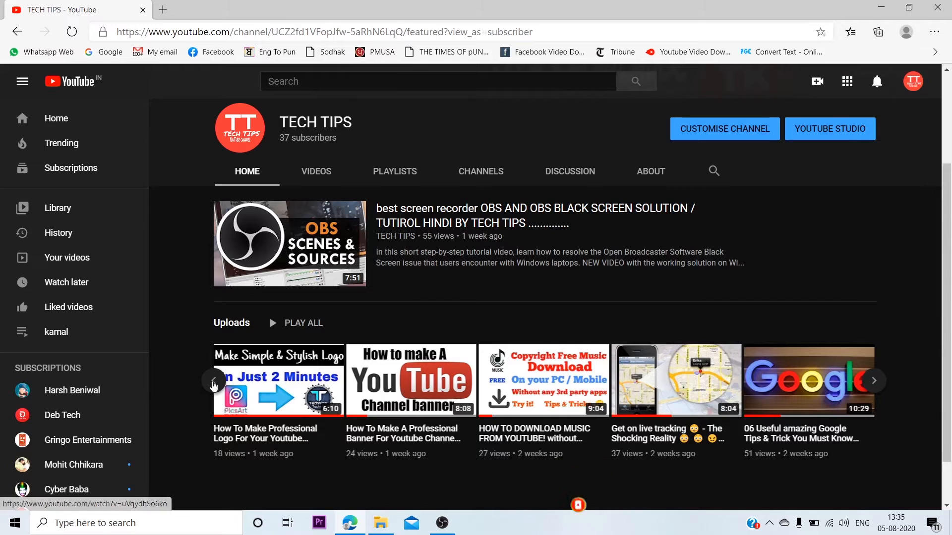
pyautogui.click(213, 380)
pyautogui.scroll(3, 712, 311)
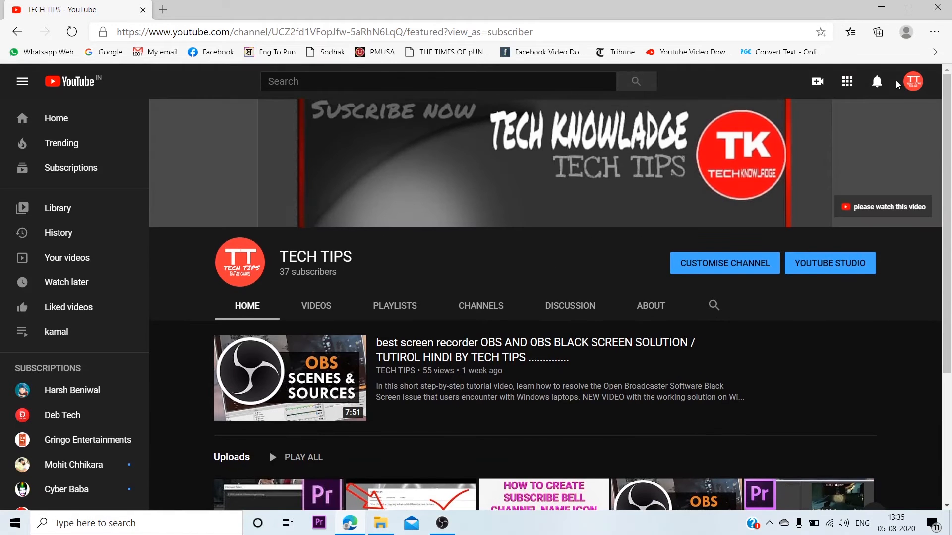
# - View the account menu, dismiss it, and go back through the Videos section to the previously visited channel Home page
pyautogui.click(914, 82)
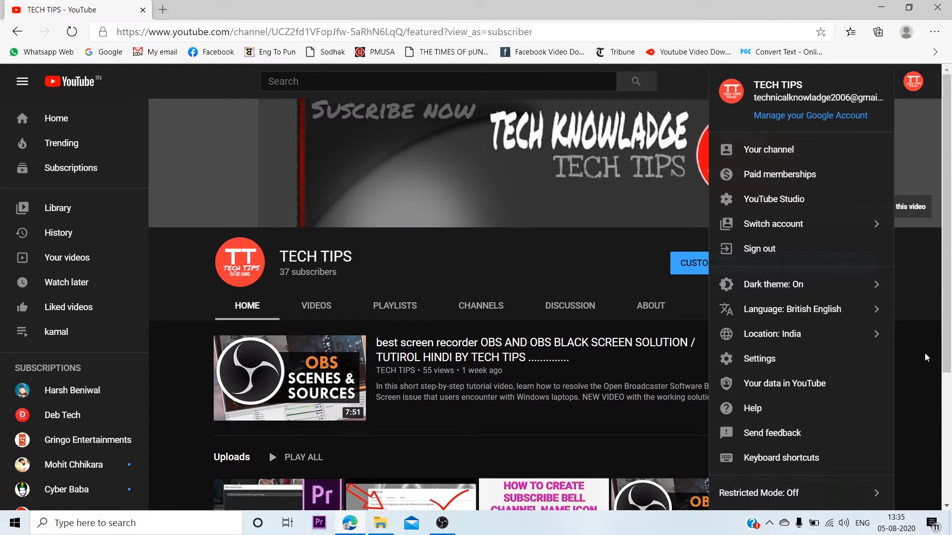
pyautogui.click(548, 254)
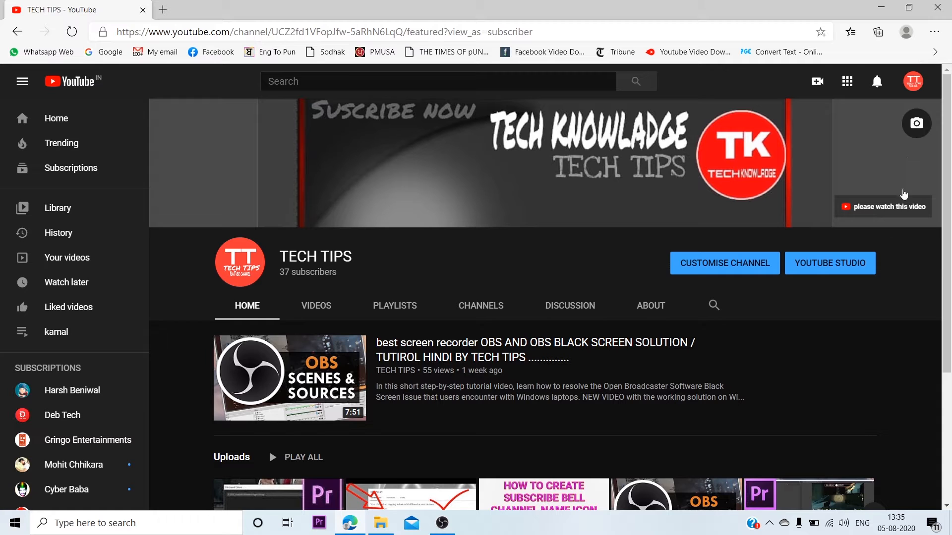
pyautogui.click(17, 33)
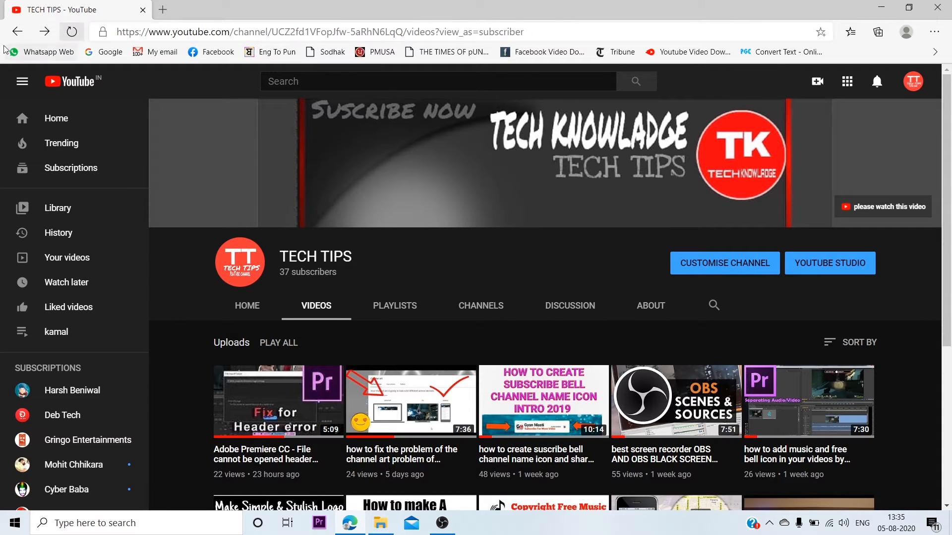
pyautogui.click(17, 33)
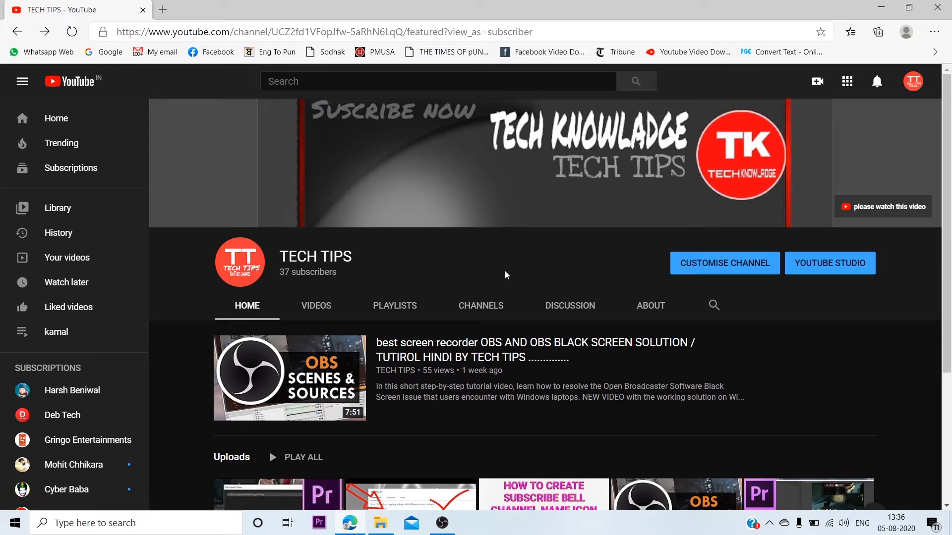
# - Open the account's own channel page, enter YouTube Studio from it and look over the channel dashboard
pyautogui.moveTo(626, 218)
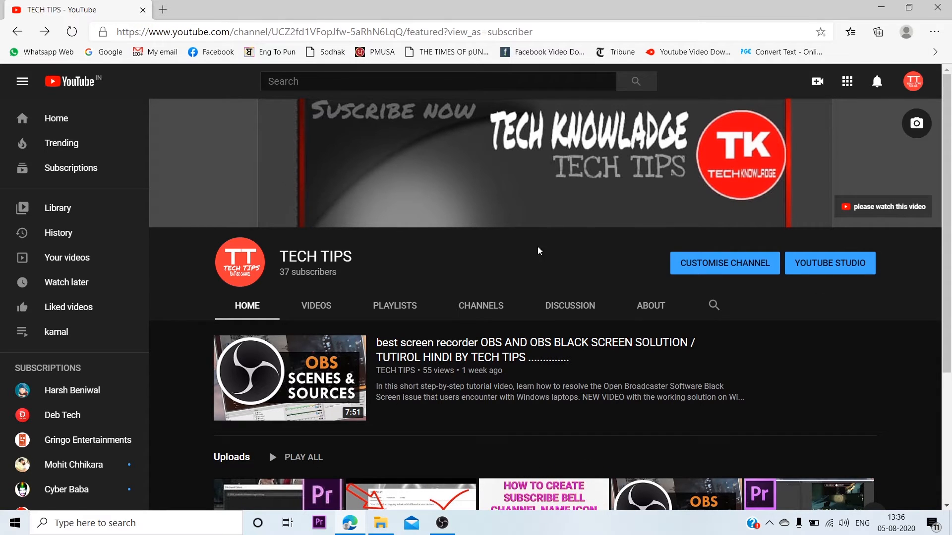
pyautogui.click(913, 82)
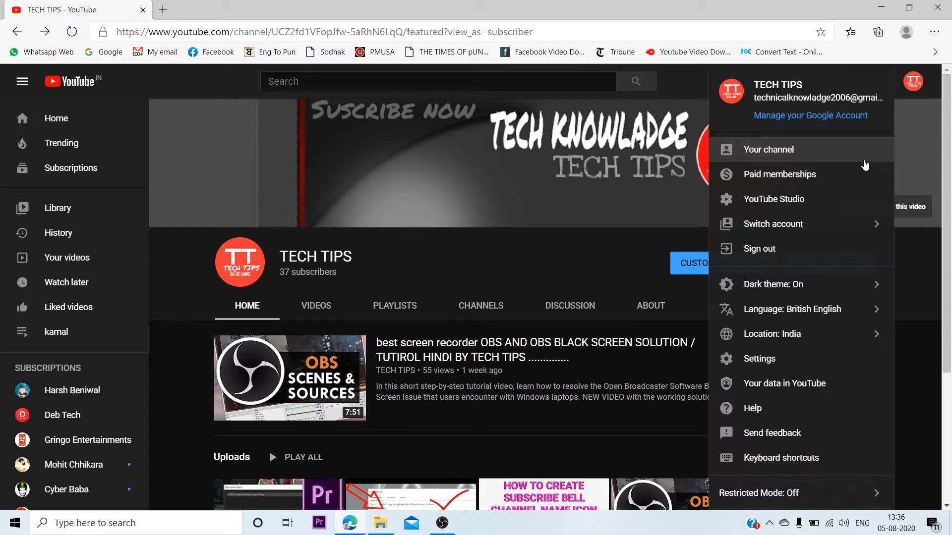
pyautogui.click(864, 163)
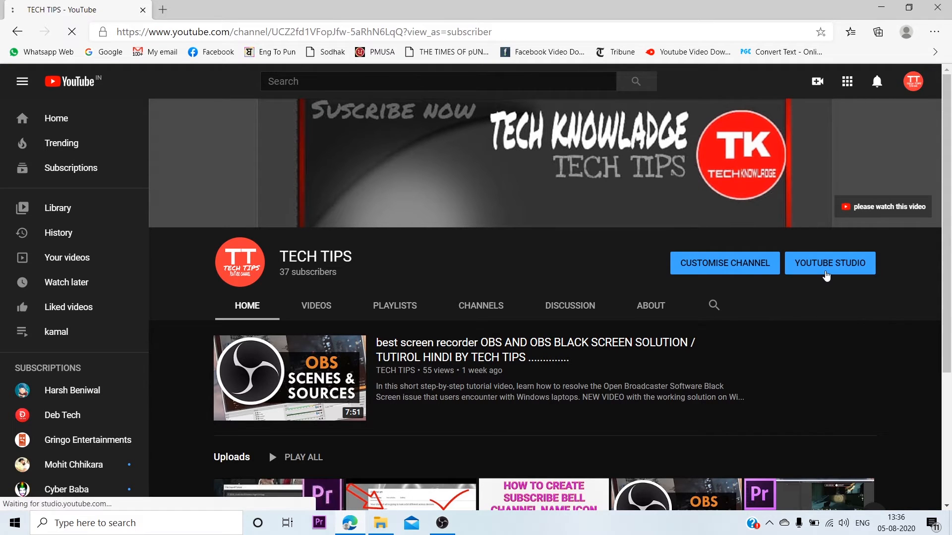
pyautogui.click(826, 274)
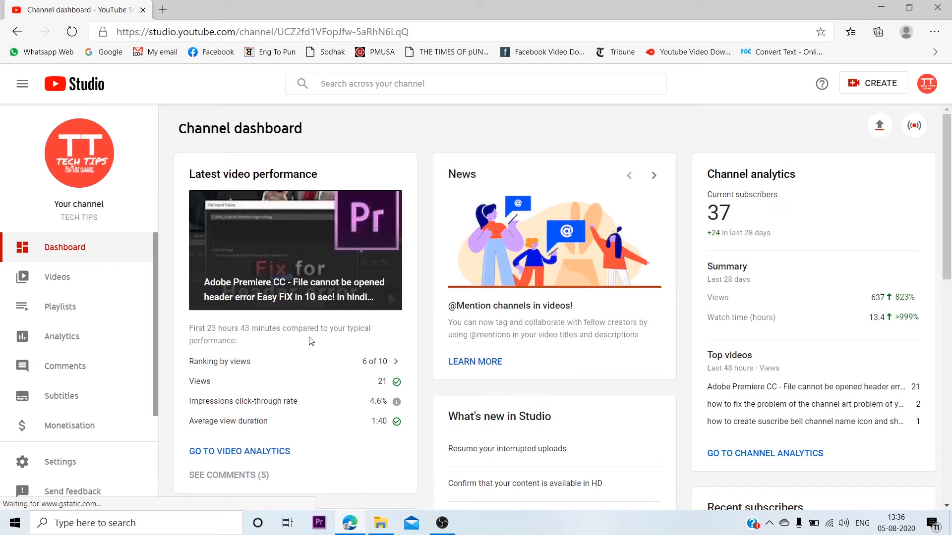
pyautogui.scroll(-3, 540, 341)
pyautogui.scroll(-3, 540, 342)
pyautogui.scroll(6, 533, 337)
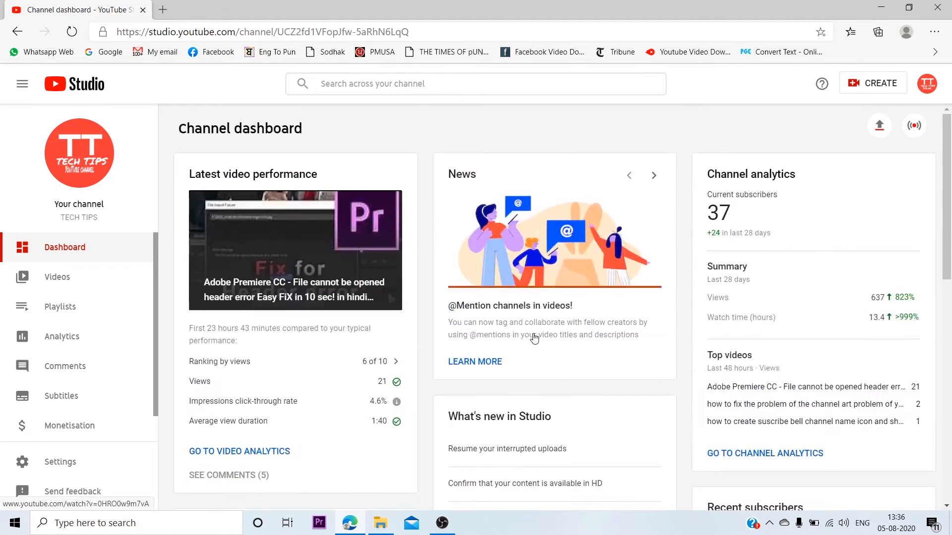
# - Visit Studio's Videos, Playlists and Comments sections, closing the separate Playlists page
pyautogui.click(89, 279)
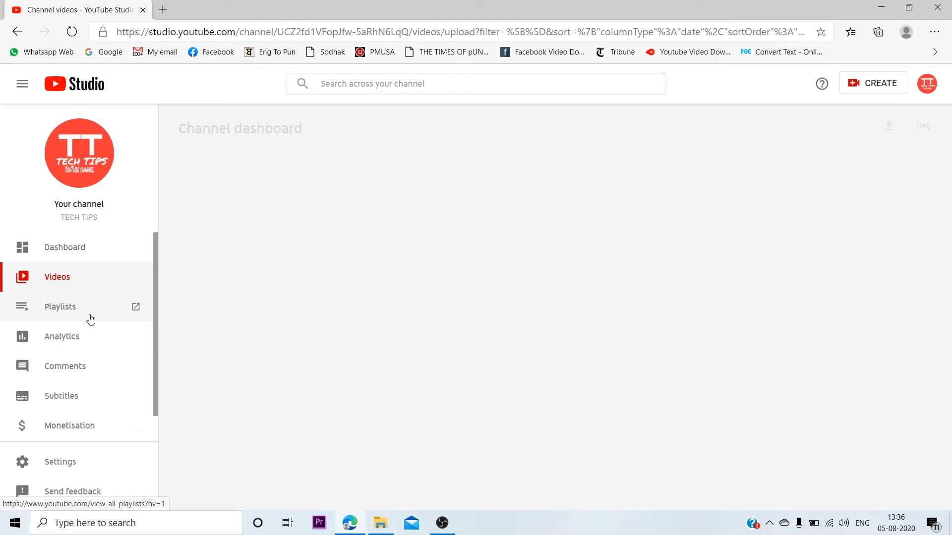
pyautogui.click(90, 319)
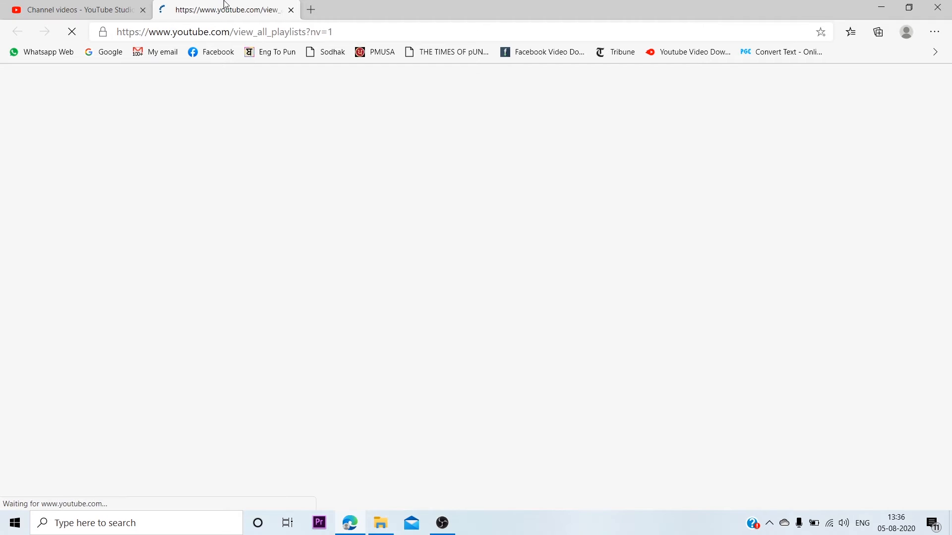
pyautogui.click(290, 10)
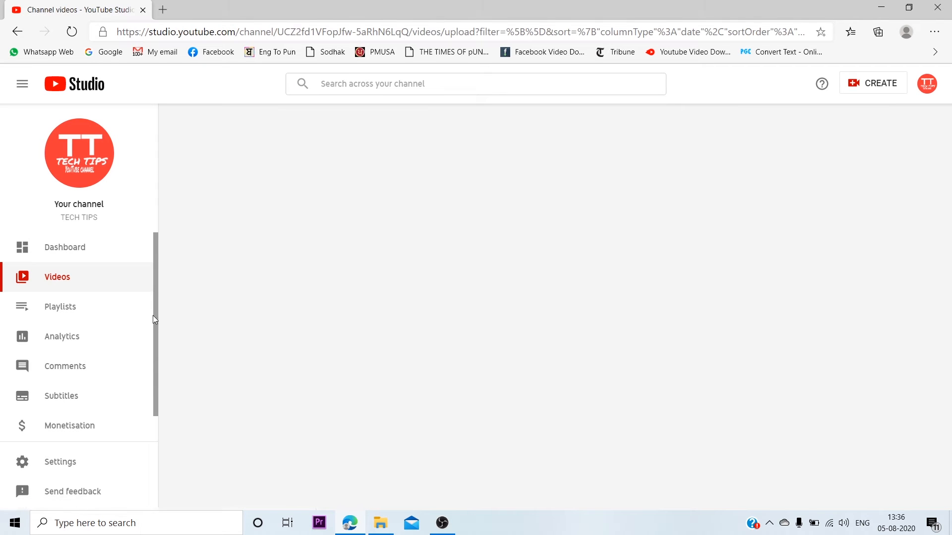
pyautogui.click(112, 370)
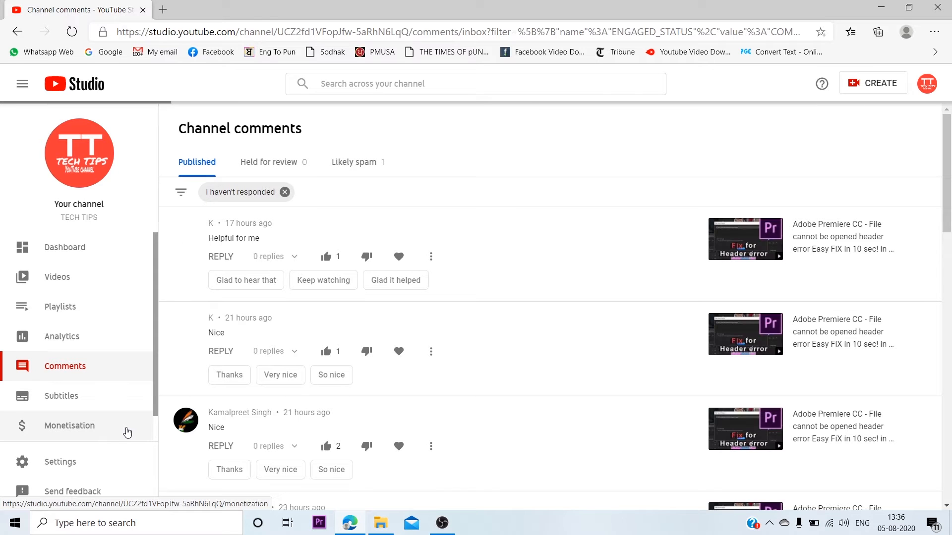
# - Return to the Studio dashboard and examine its video performance, news and channel analytics cards
pyautogui.click(81, 251)
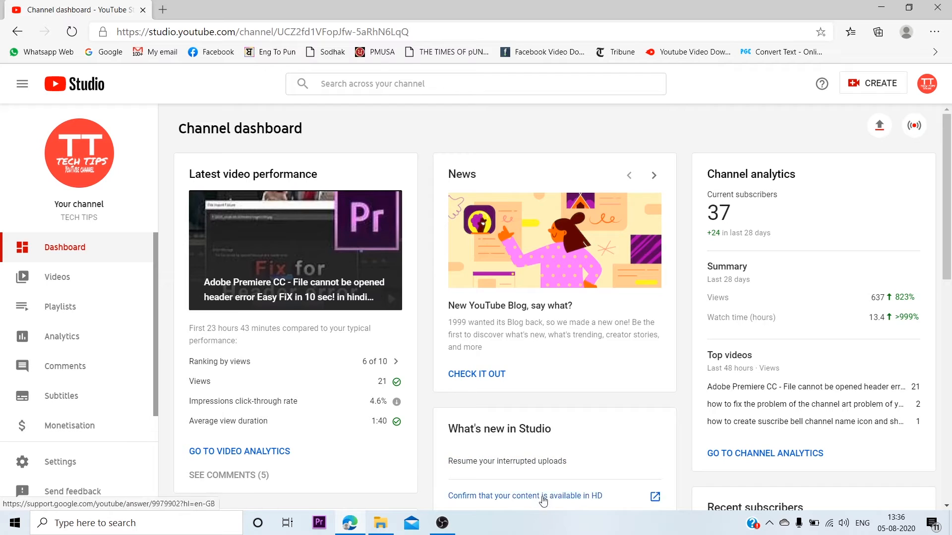
pyautogui.scroll(-3, 445, 429)
pyautogui.scroll(-3, 353, 416)
pyautogui.scroll(7, 355, 414)
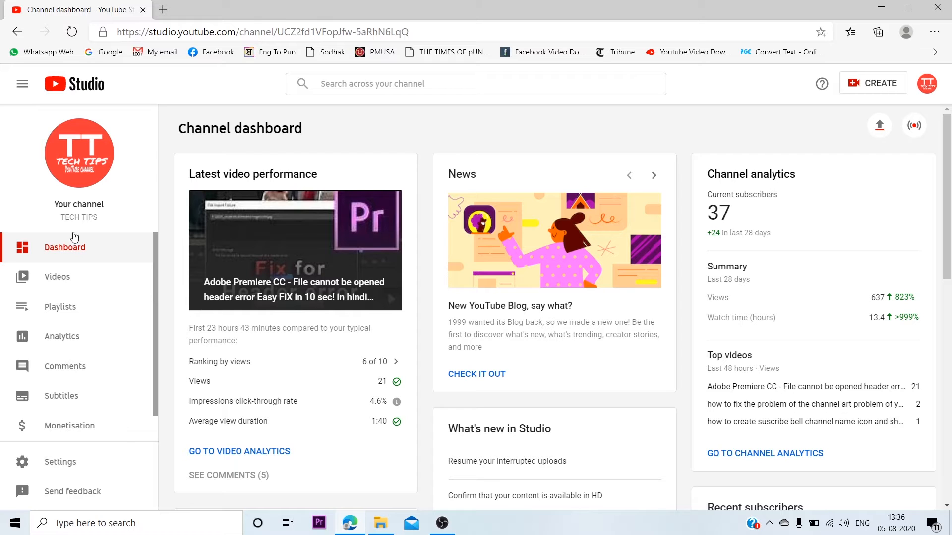
# - Go back to the Channel monetisation page to read the Partner Programme requirements, and further back to the channel comments
pyautogui.click(13, 34)
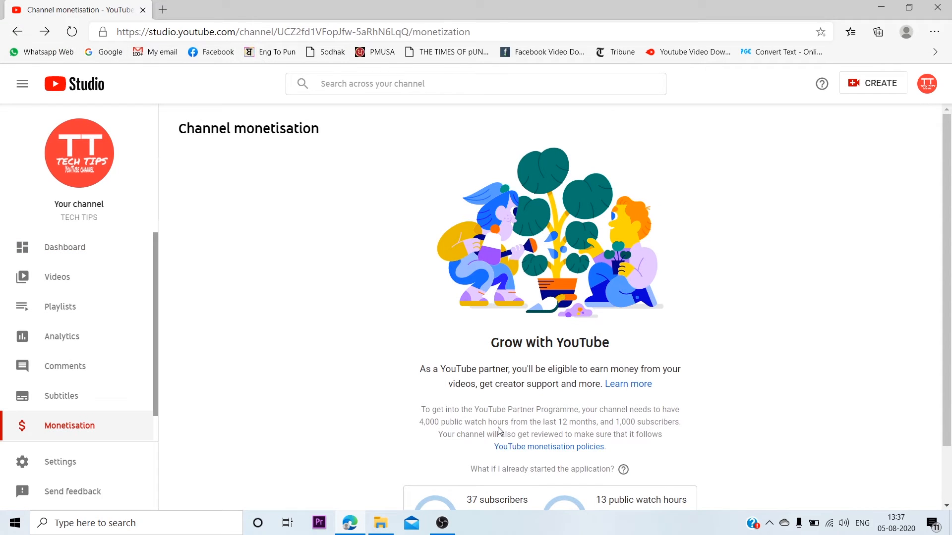
pyautogui.scroll(-1, 500, 431)
pyautogui.scroll(1, 499, 431)
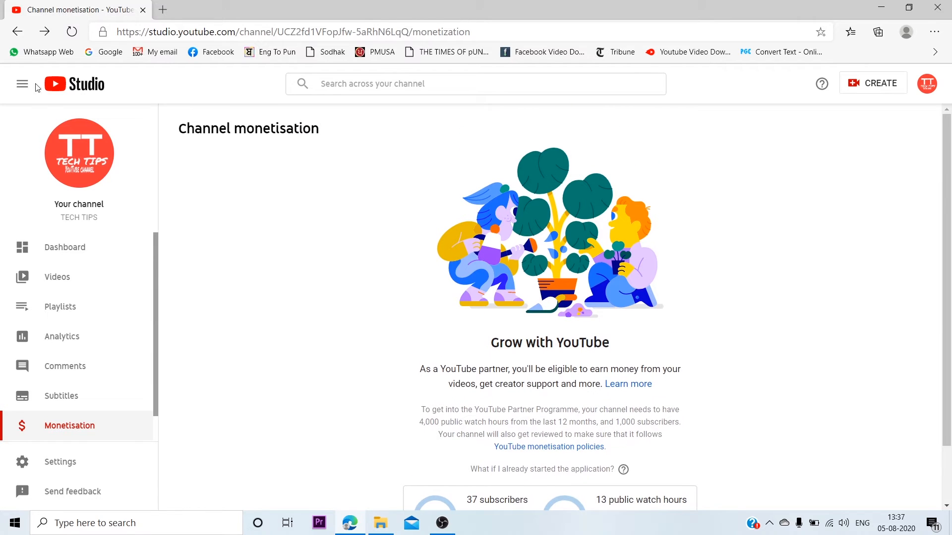
pyautogui.click(16, 40)
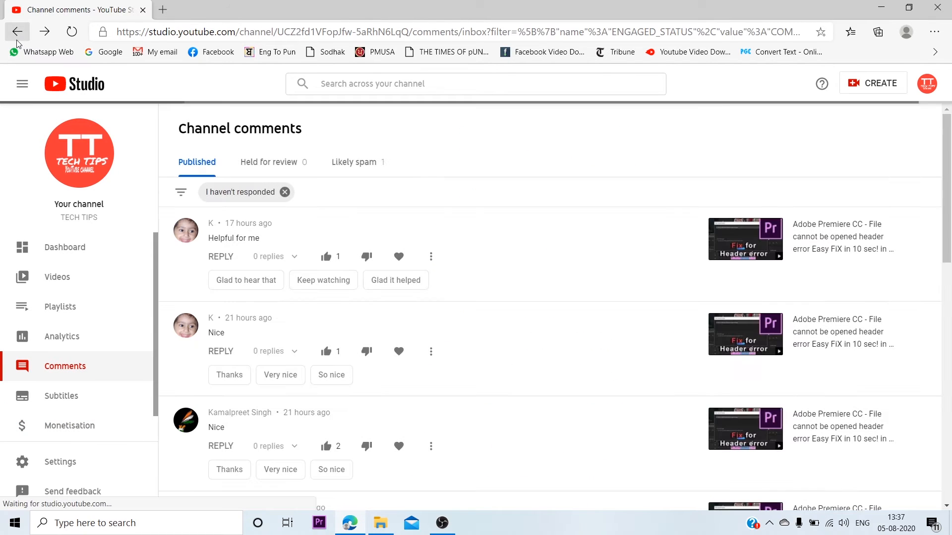
# - Go back to the channel dashboard and open the upload dialog for a new video
pyautogui.click(14, 33)
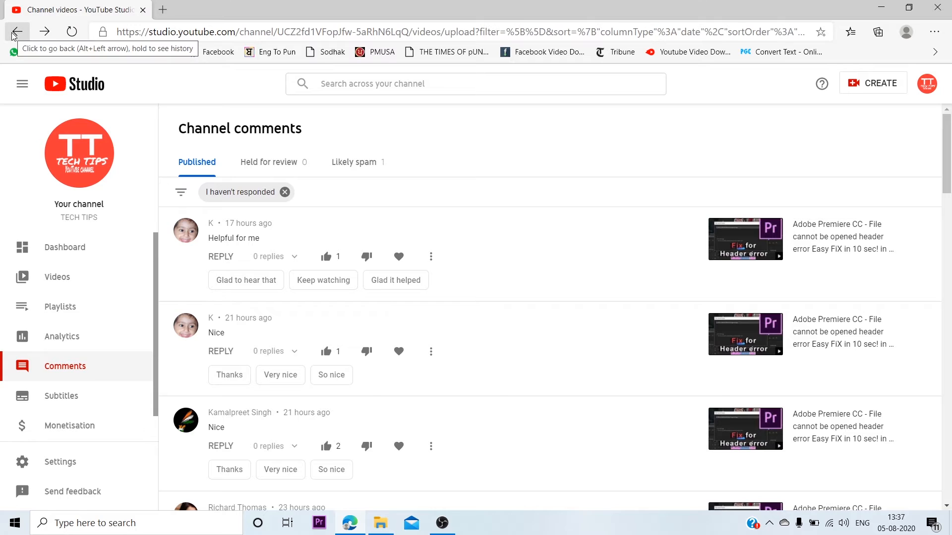
pyautogui.click(14, 33)
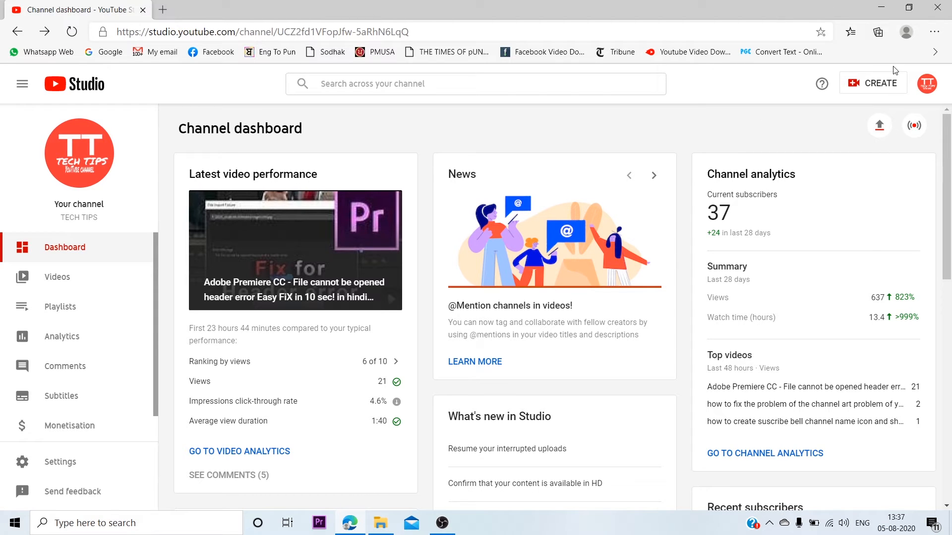
pyautogui.click(894, 81)
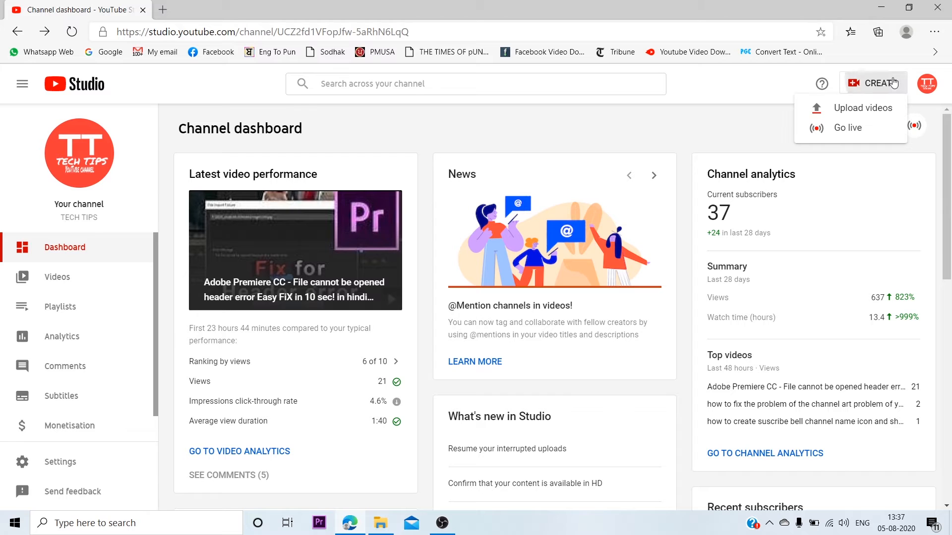
pyautogui.click(884, 105)
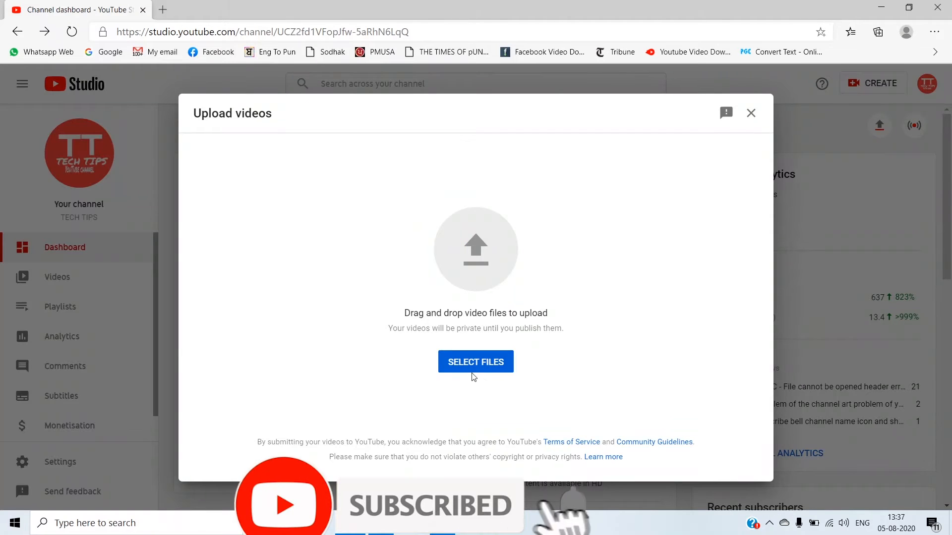
# - Choose "banner problem full video.mp4" from the famous projects folder on the Desktop as the video to upload
pyautogui.click(465, 369)
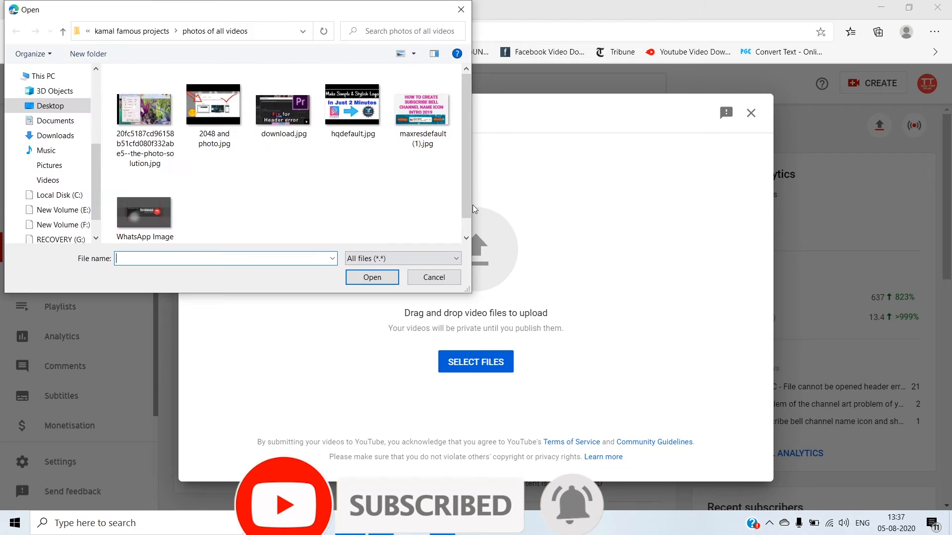
pyautogui.click(70, 134)
pyautogui.click(75, 106)
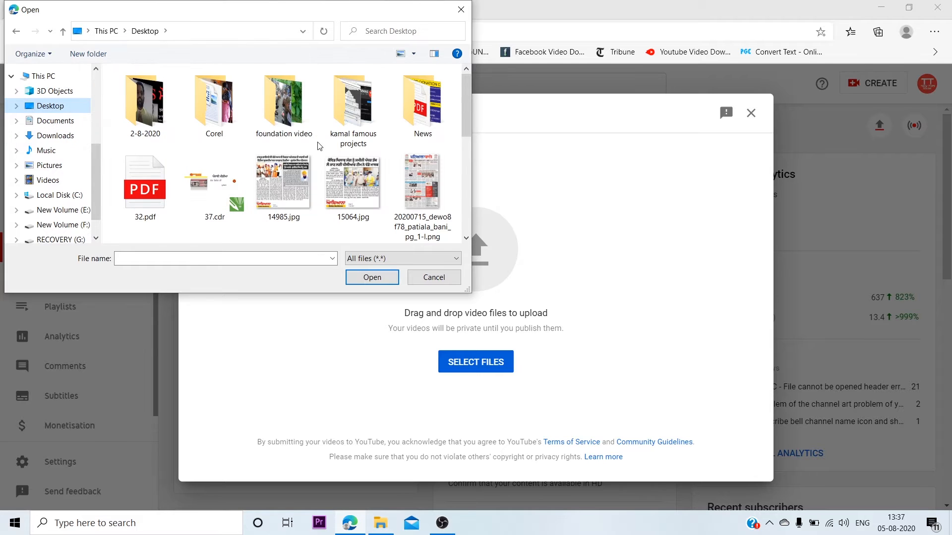
pyautogui.doubleClick(369, 109)
pyautogui.scroll(-1, 372, 109)
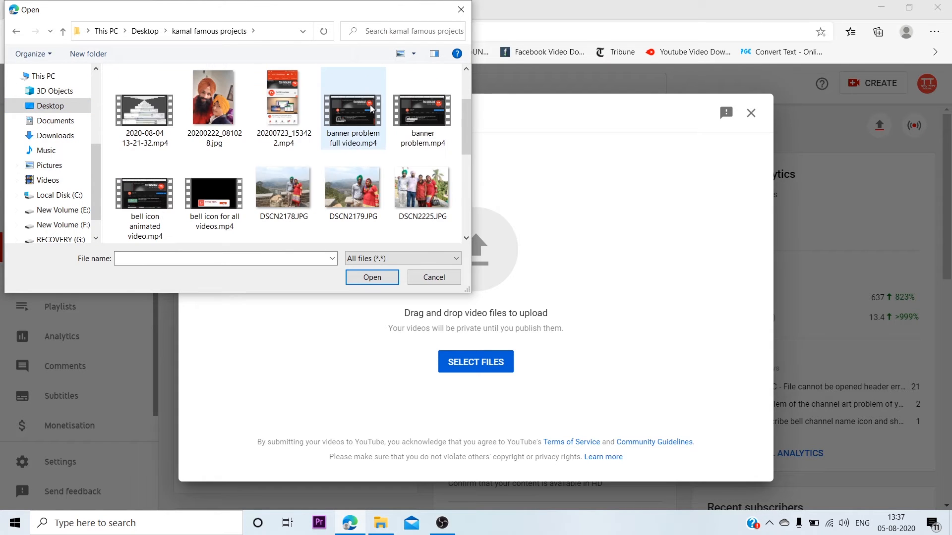
pyautogui.doubleClick(371, 110)
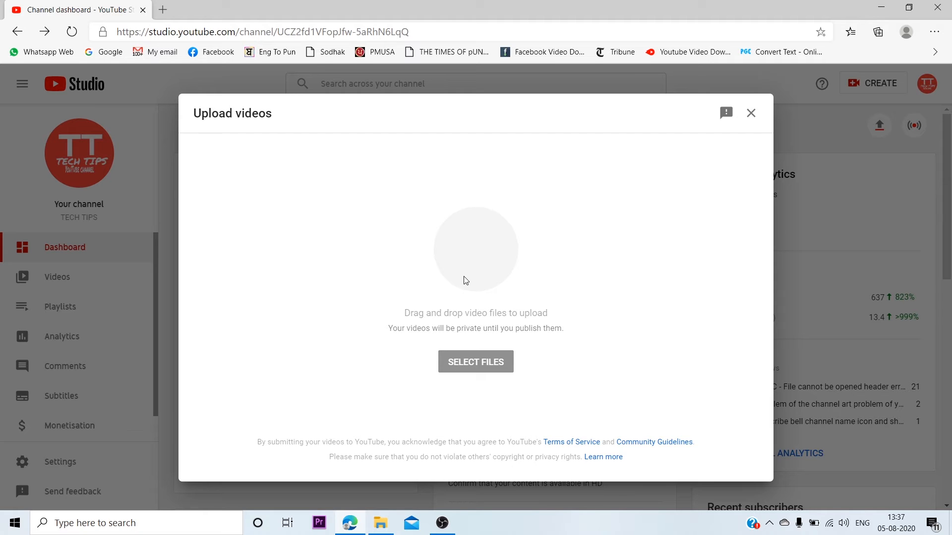
# - Clear the default title, try "fdjfjjfjf" as title and "jfkkgkkhk" as description, and empty both fields again
pyautogui.click(423, 237)
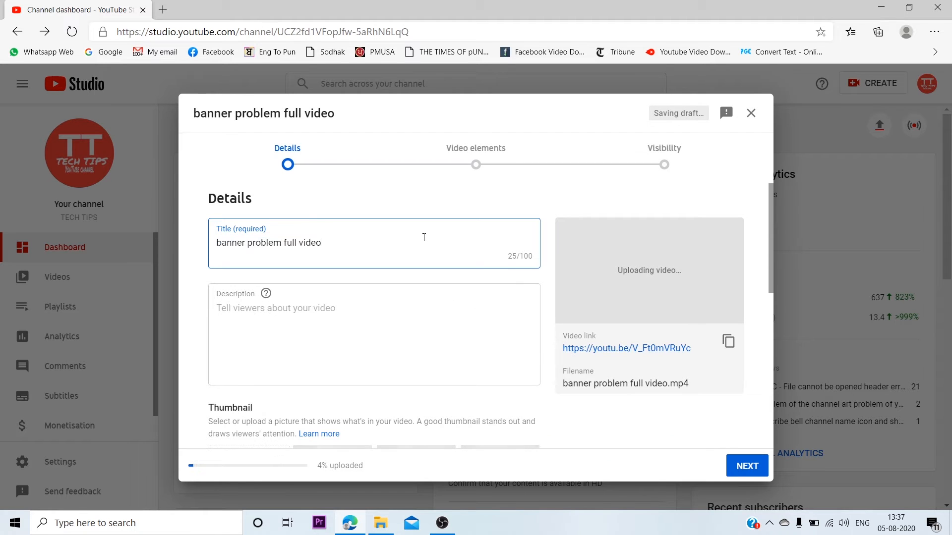
pyautogui.hotkey('ctrl', 'BackSpace')
pyautogui.hotkey('ctrl', 'BackSpace')
pyautogui.write('fdjfjjfjfj')
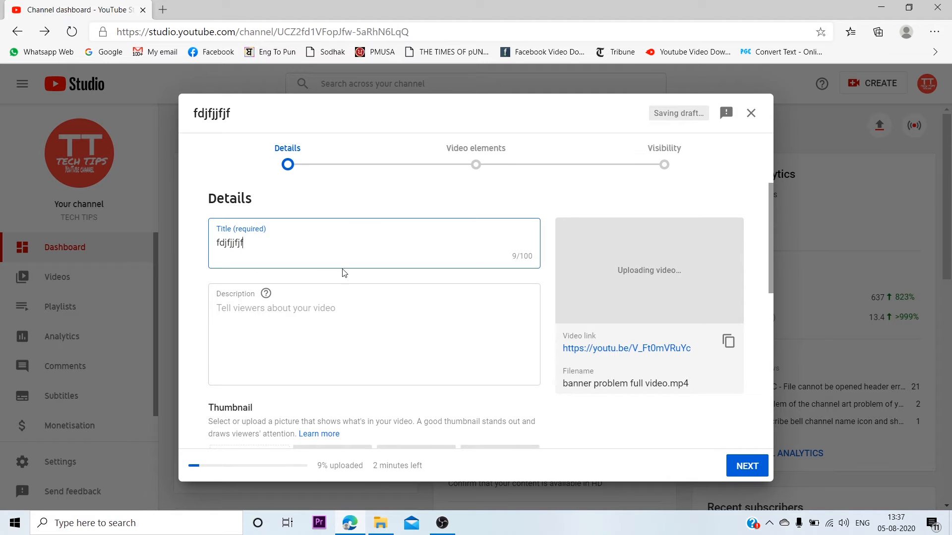
pyautogui.hotkey('ctrl', 'BackSpace')
pyautogui.click(346, 323)
pyautogui.write('jfkkgkkhk')
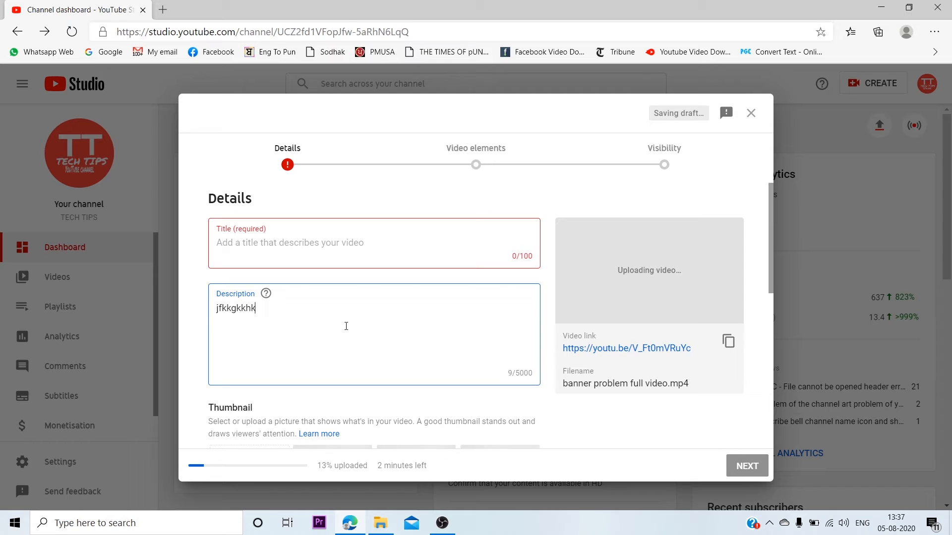
pyautogui.hotkey('ctrl', 'BackSpace')
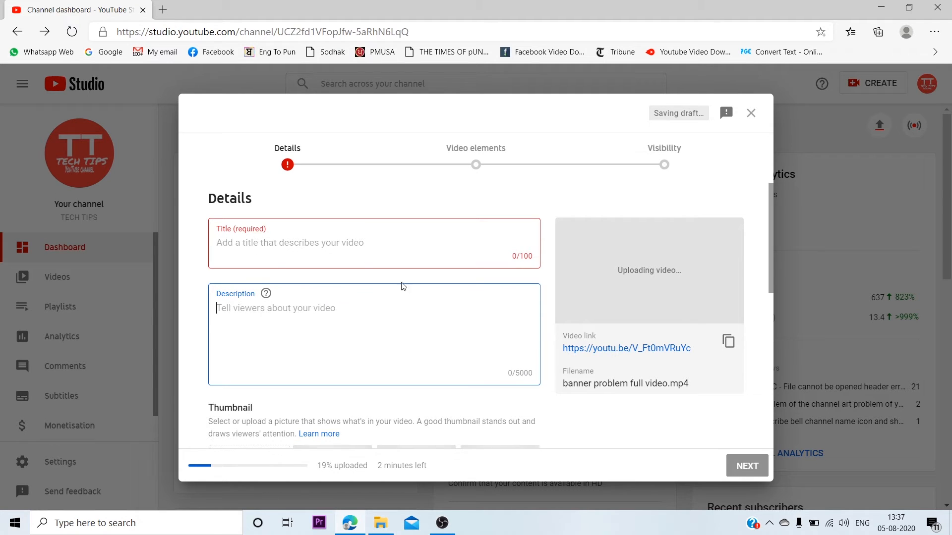
# - Try the "Yes, it's Made for Kids" audience option and settle on "No, it's not Made for Kids"
pyautogui.scroll(-3, 402, 286)
pyautogui.scroll(-2, 302, 308)
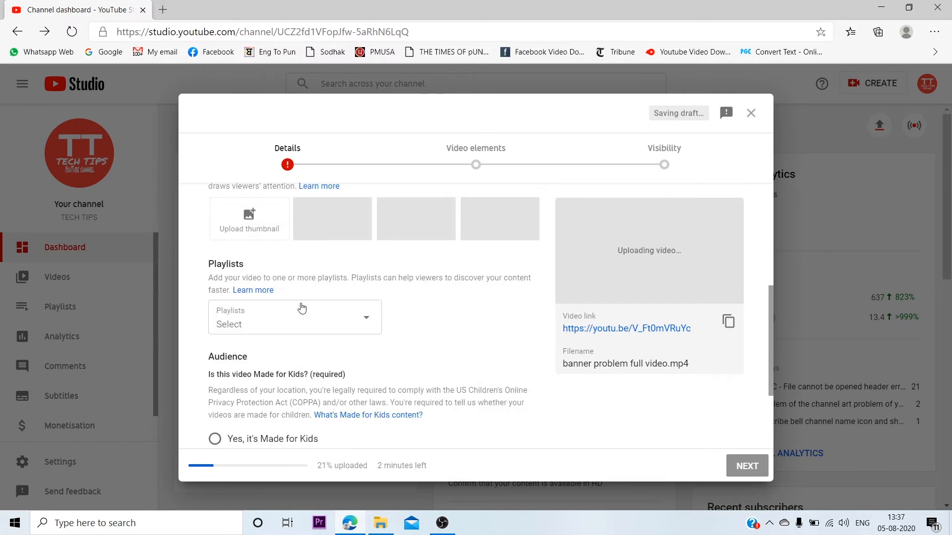
pyautogui.scroll(-3, 303, 311)
pyautogui.click(215, 334)
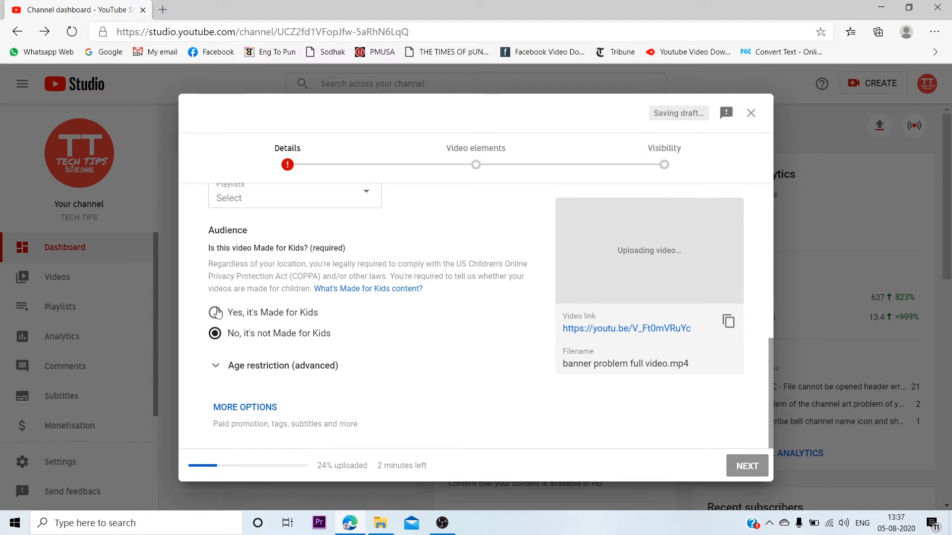
pyautogui.click(215, 312)
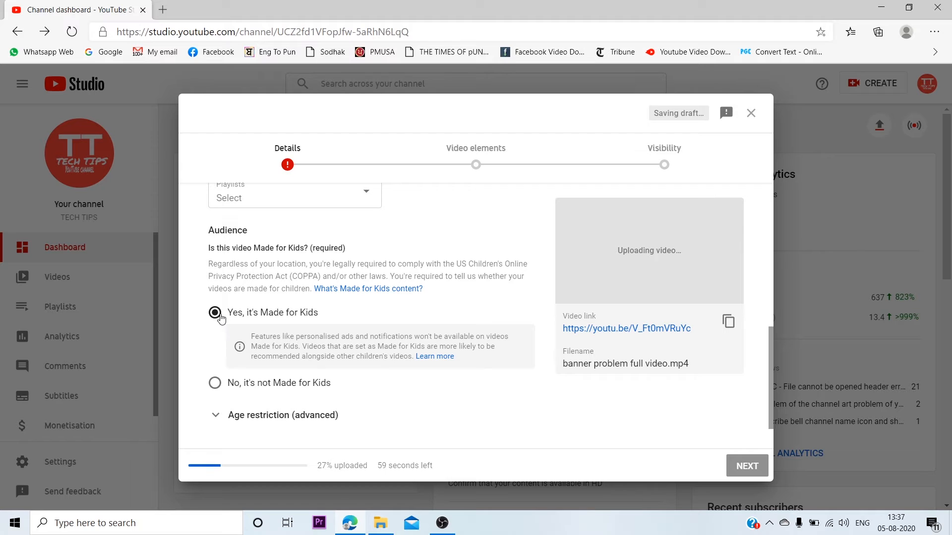
pyautogui.click(214, 383)
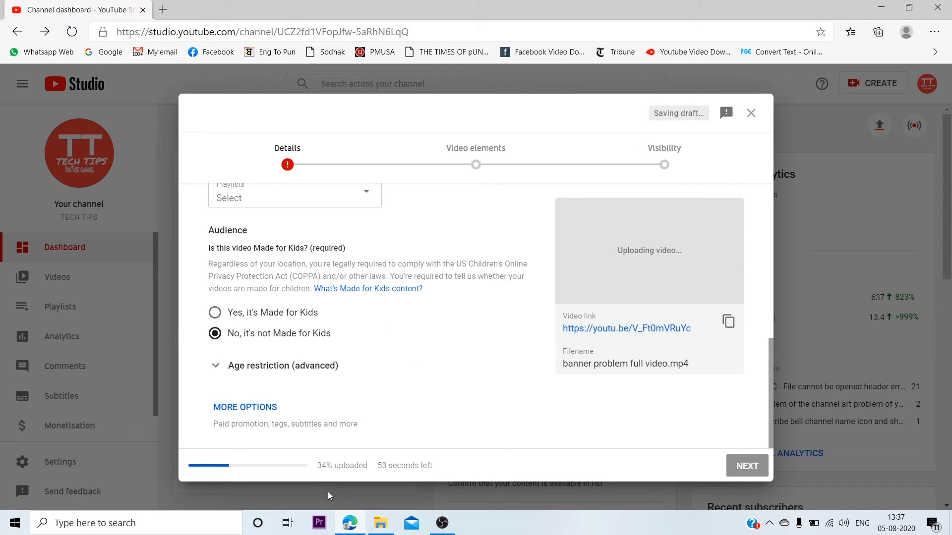
# - Look over the upload's details form and check the computer's Wi-Fi connection
pyautogui.scroll(8, 385, 446)
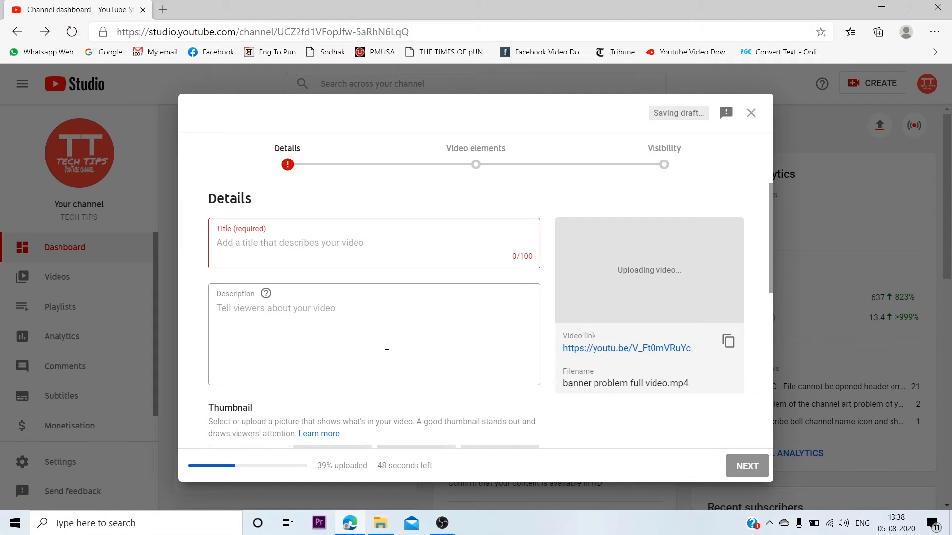
pyautogui.scroll(-3, 386, 346)
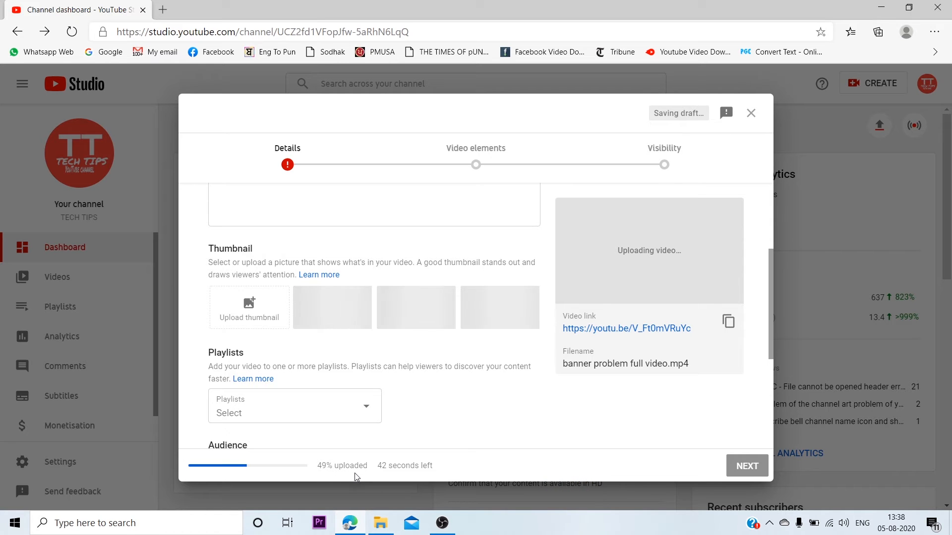
pyautogui.click(829, 523)
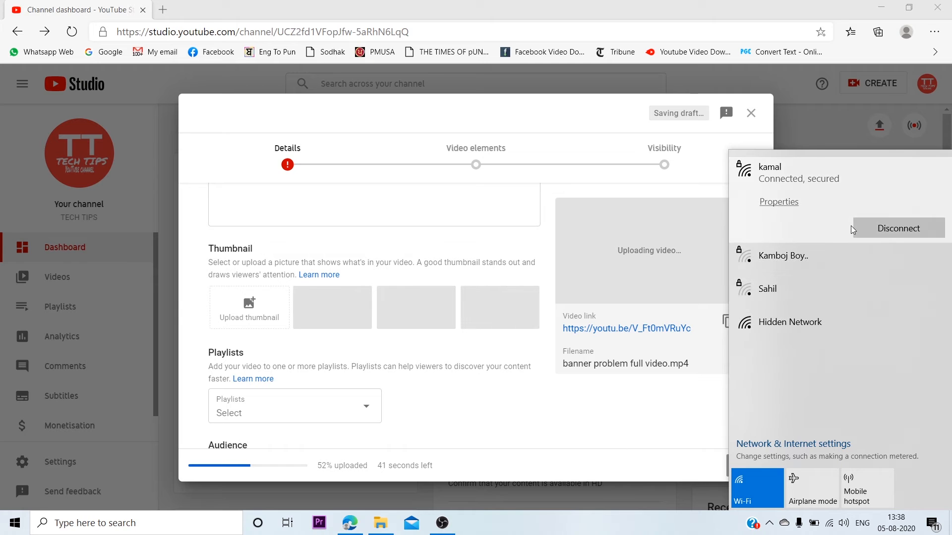
pyautogui.click(644, 441)
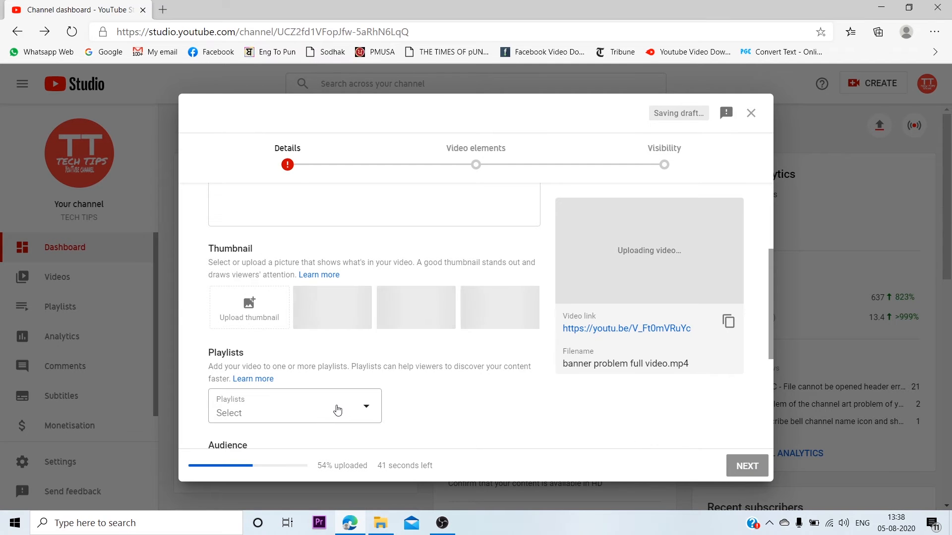
# - Upload the TECH TIPS logo image "WhatsApp Image 2020-07-24 at 09.46.44.jpeg" as the video's thumbnail
pyautogui.scroll(-4, 242, 370)
pyautogui.scroll(3, 283, 334)
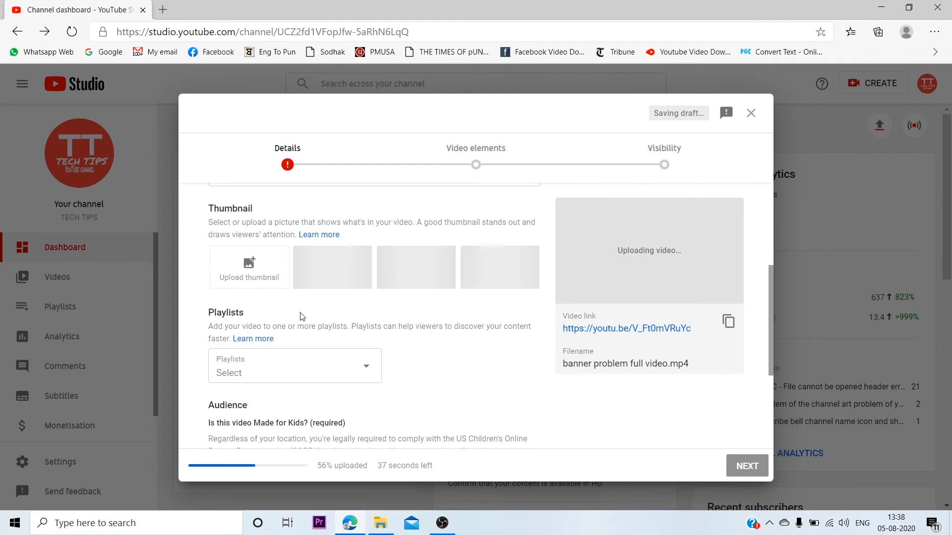
pyautogui.click(236, 265)
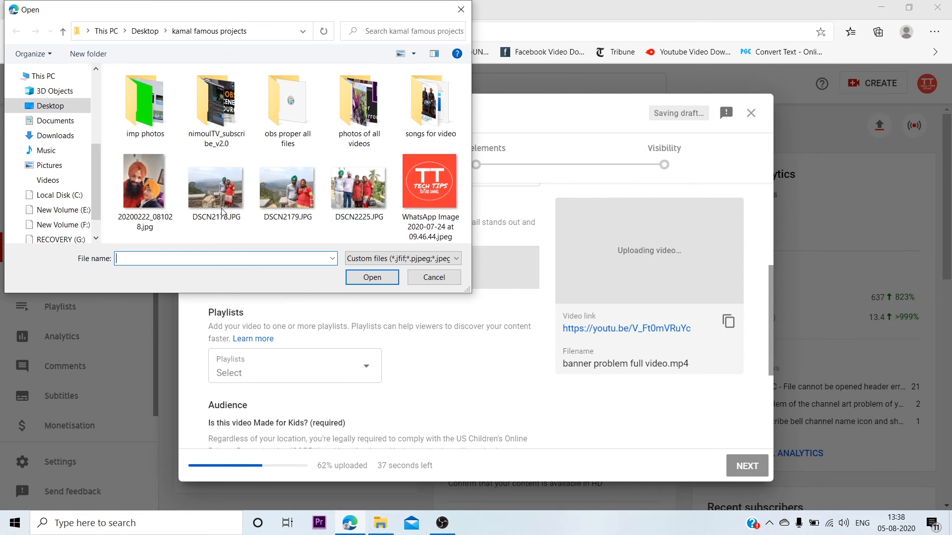
pyautogui.doubleClick(428, 199)
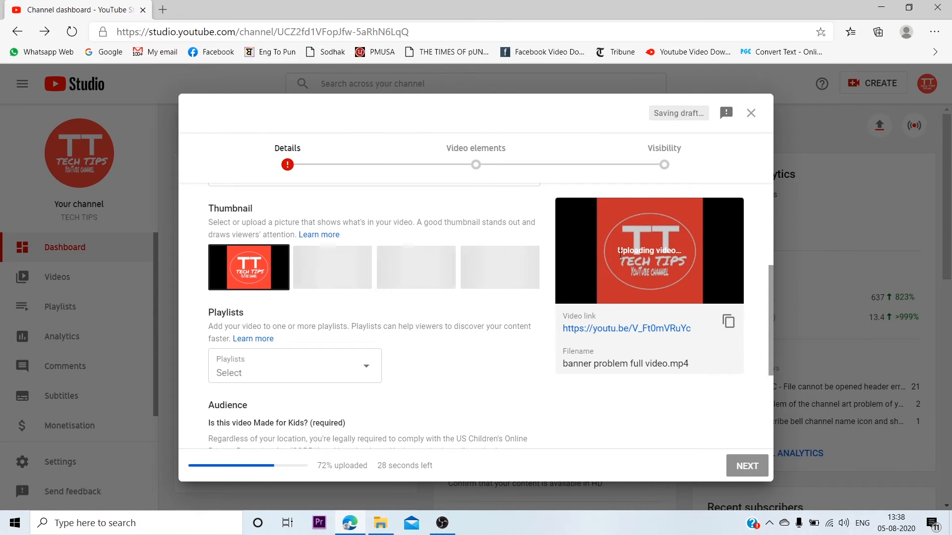
# - Change the custom thumbnail to "hqdefault.jpg" from the "photos of all videos" folder
pyautogui.moveTo(233, 270)
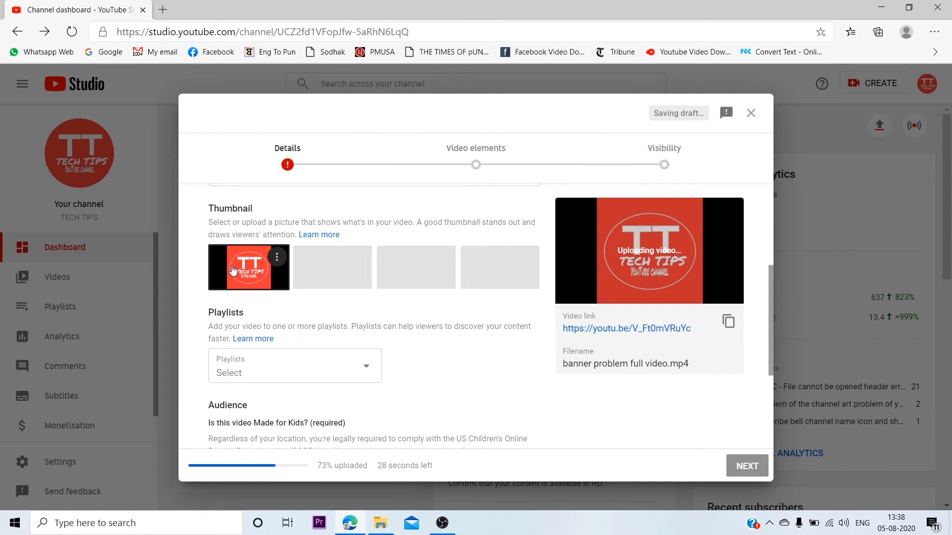
pyautogui.click(276, 259)
pyautogui.click(242, 259)
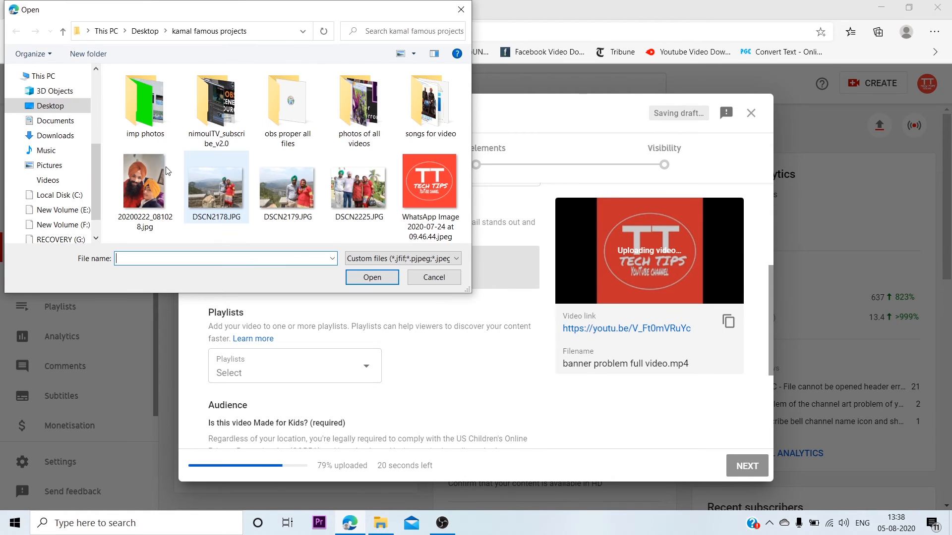
pyautogui.doubleClick(380, 121)
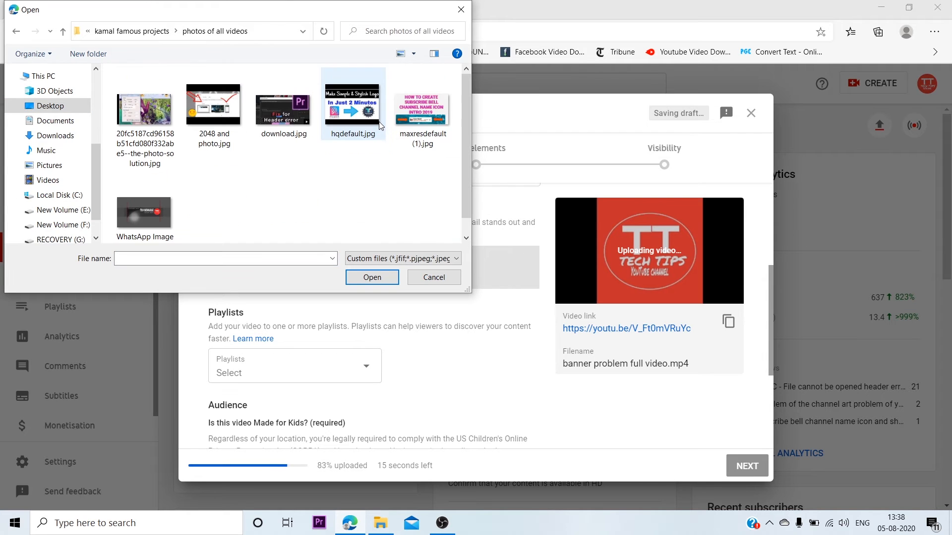
pyautogui.doubleClick(356, 77)
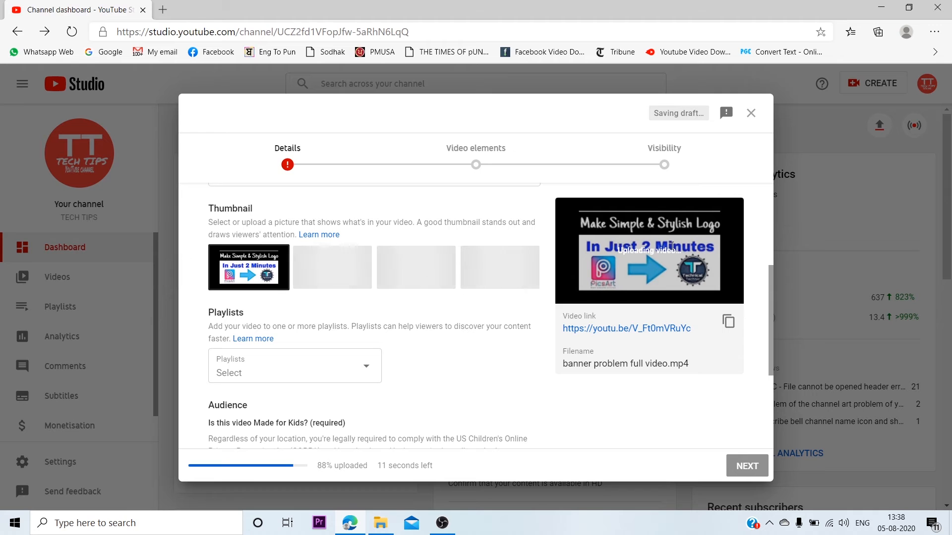
# - Enter "mvnmmv" as the video's title and "vbmb,b,bm,bbv," as its description
pyautogui.scroll(-4, 320, 387)
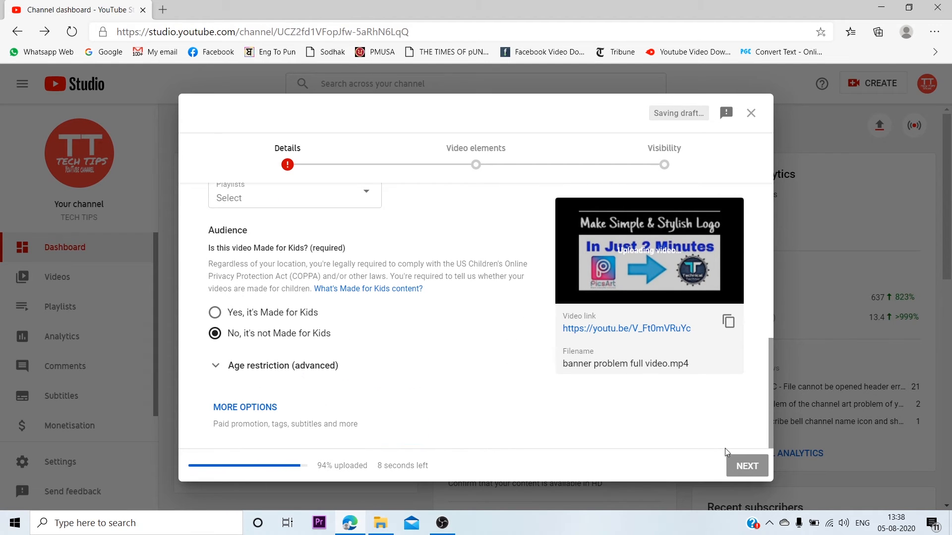
pyautogui.scroll(5, 312, 284)
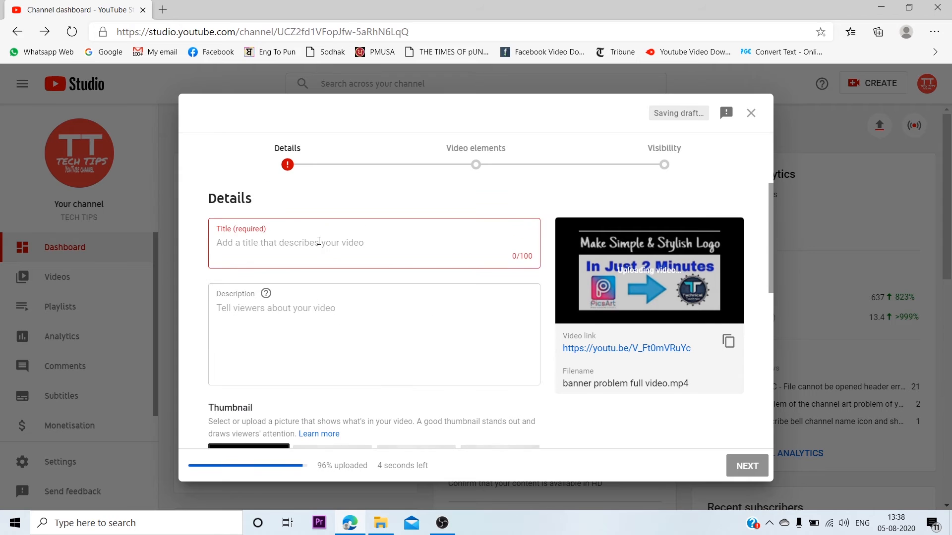
pyautogui.click(318, 241)
pyautogui.write('mvnmmv')
pyautogui.click(309, 313)
pyautogui.write('vbm')
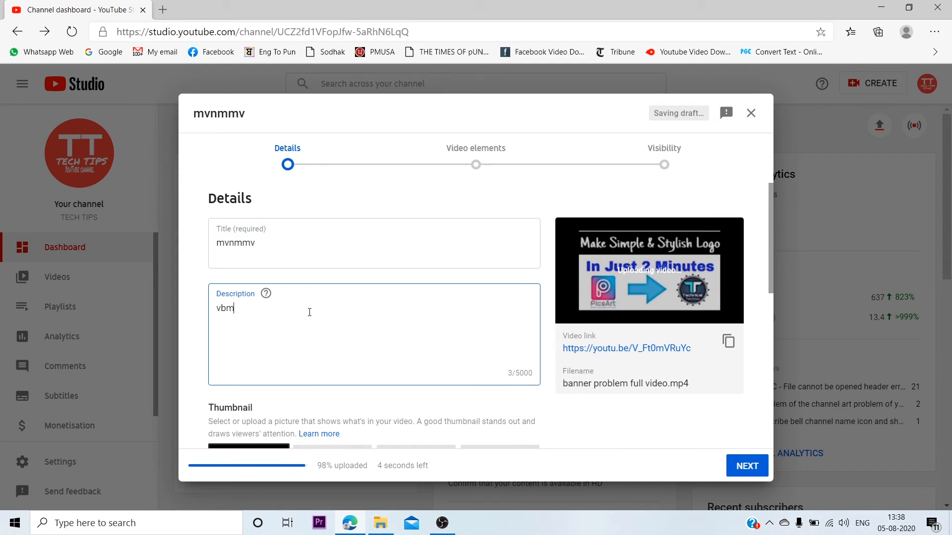
pyautogui.write('b,b,bm,bbv,')
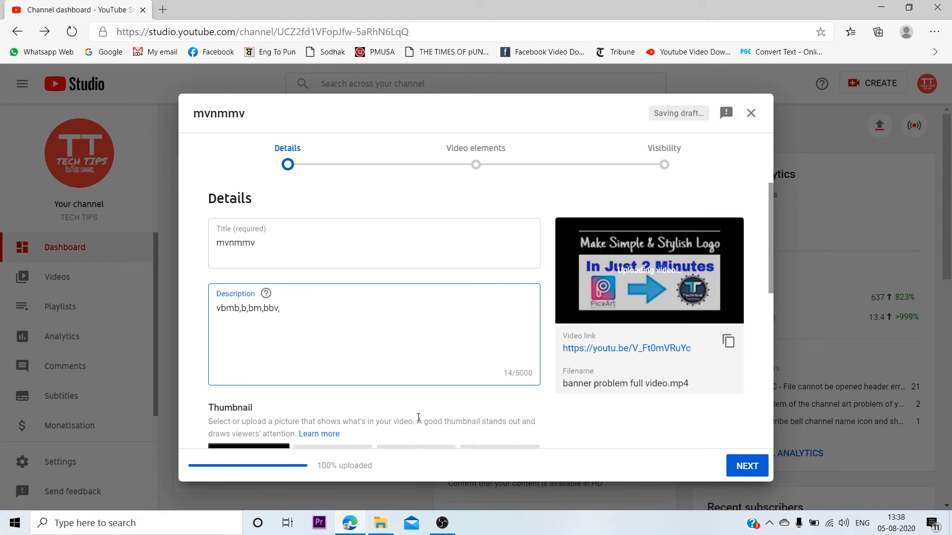
# - Continue past the video elements without additions, set the visibility to Public and publish the video
pyautogui.click(742, 465)
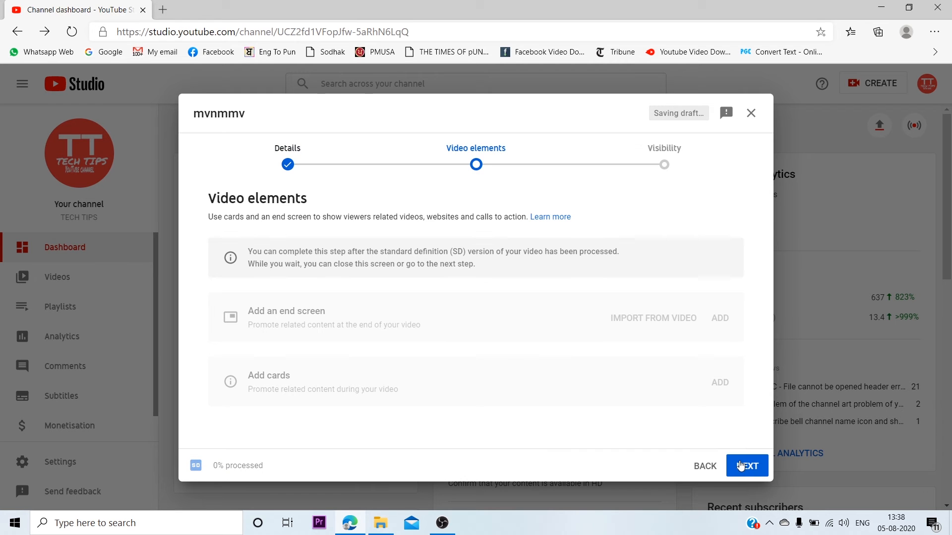
pyautogui.click(742, 466)
pyautogui.click(740, 466)
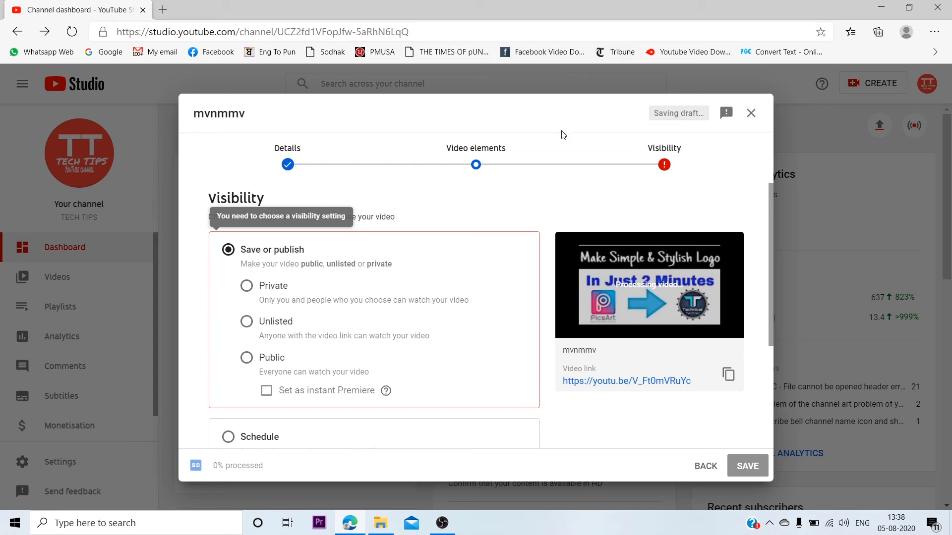
pyautogui.click(247, 358)
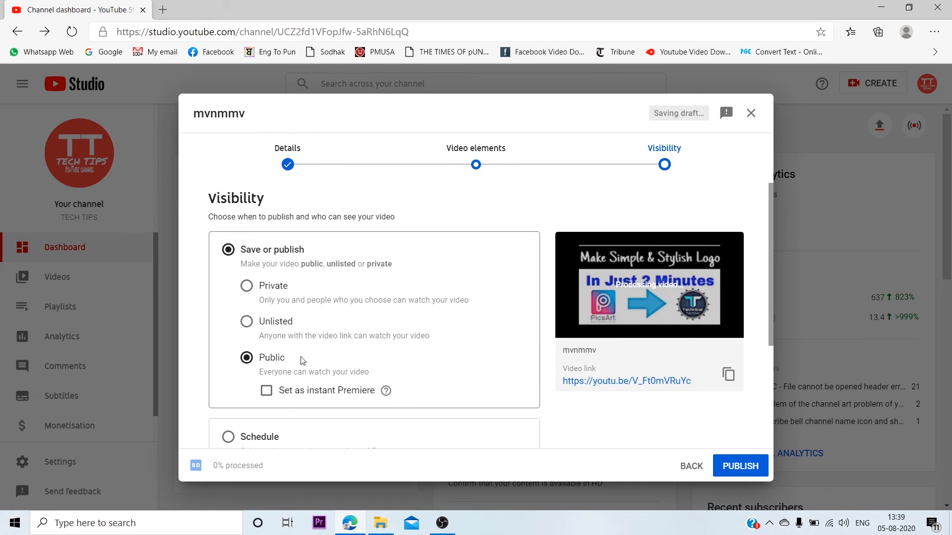
pyautogui.click(743, 466)
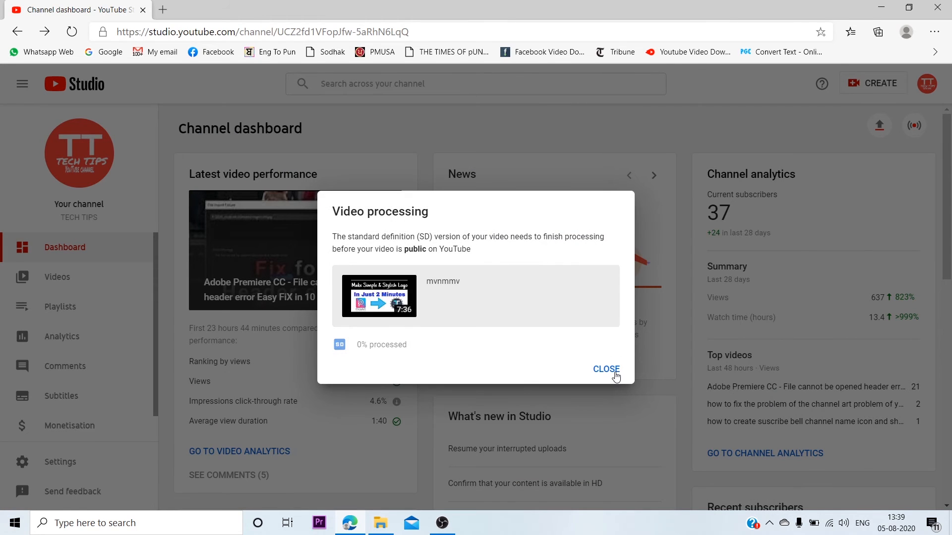
# - Dismiss the video processing notice and return to the TECH TIPS channel page
pyautogui.click(614, 377)
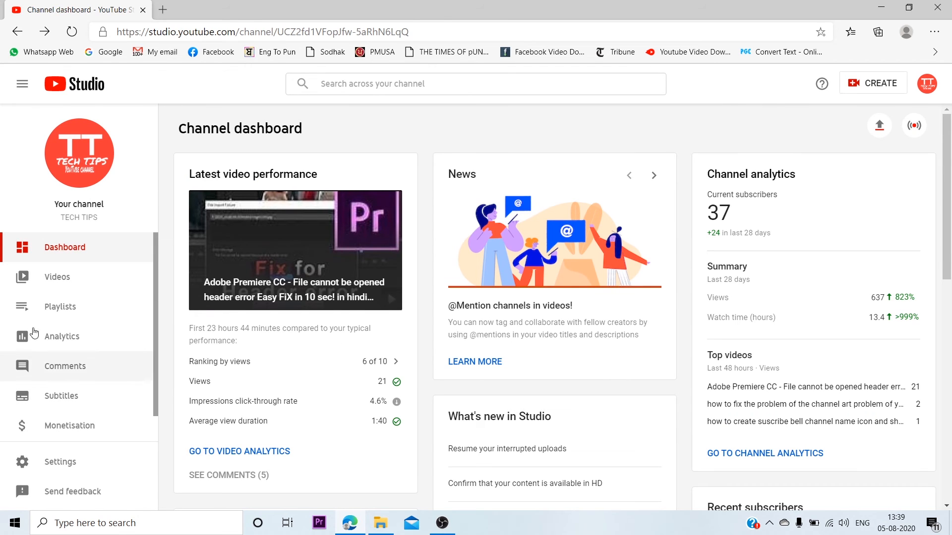
pyautogui.click(16, 32)
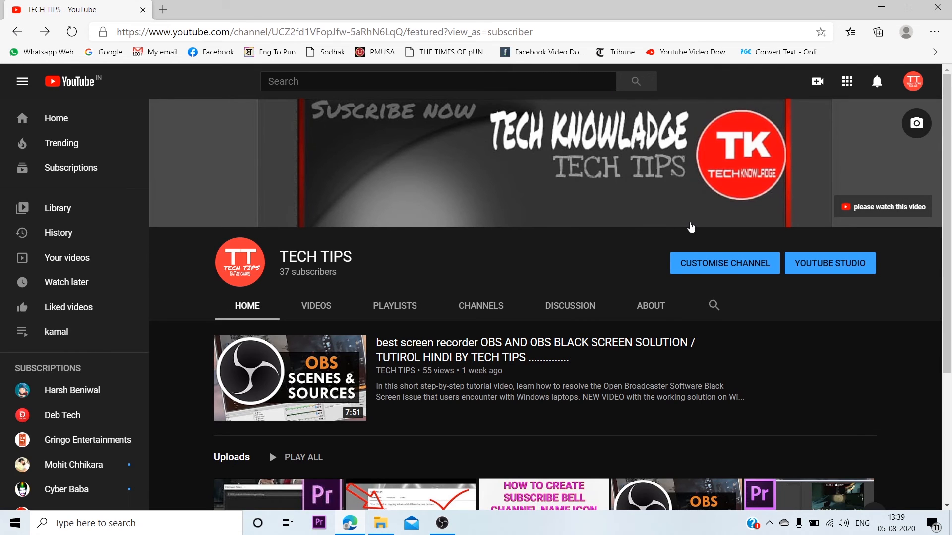
# - Look through the TECH TIPS channel's home page, including the further videos in its Uploads row
pyautogui.scroll(-1, 691, 228)
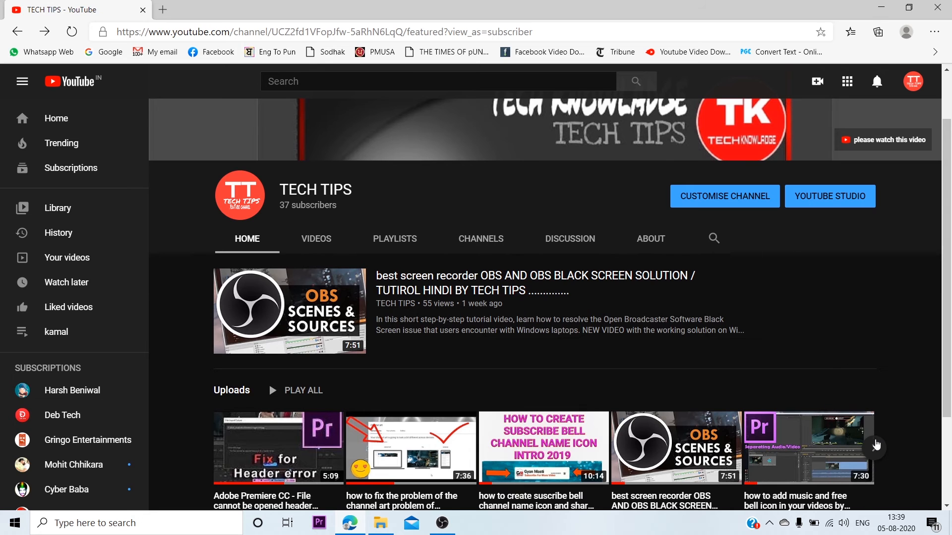
pyautogui.click(875, 452)
pyautogui.click(212, 453)
pyautogui.scroll(-2, 297, 394)
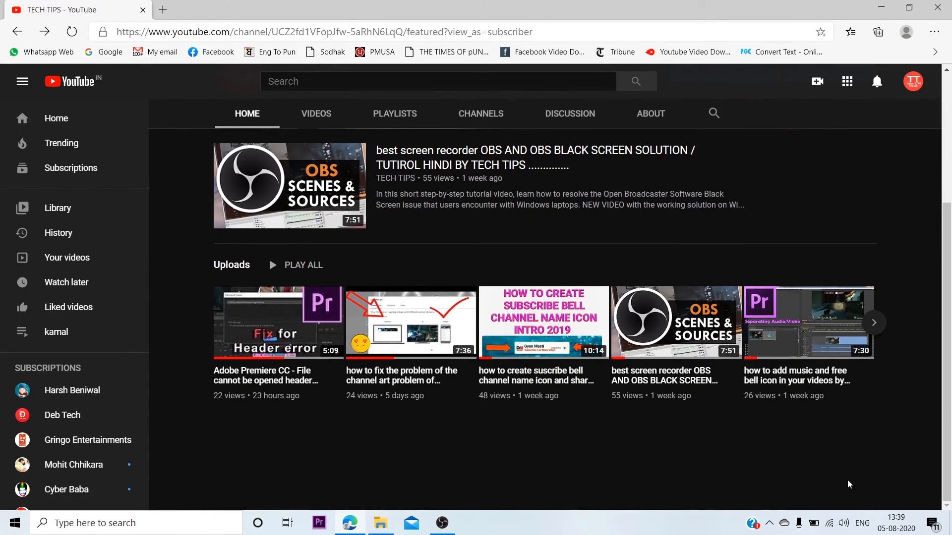
pyautogui.scroll(3, 849, 485)
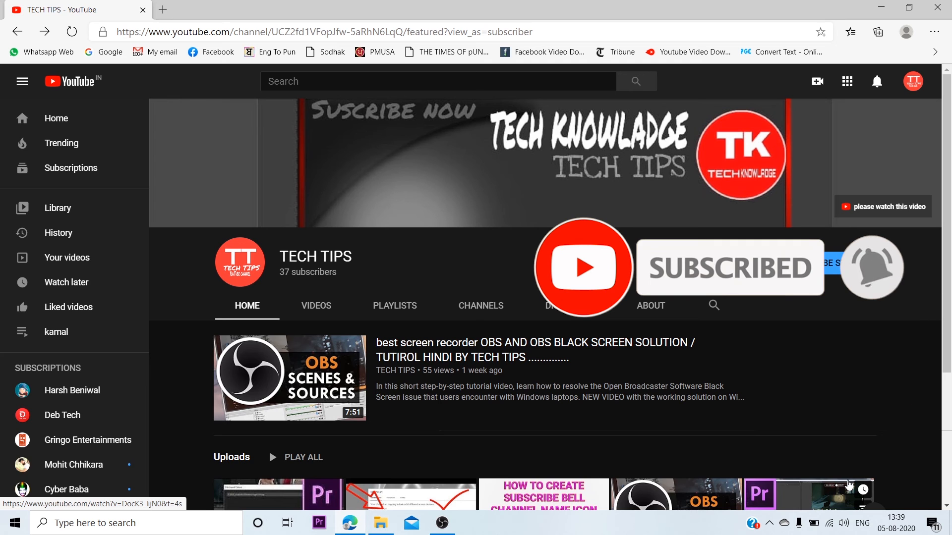
pyautogui.scroll(-3, 849, 486)
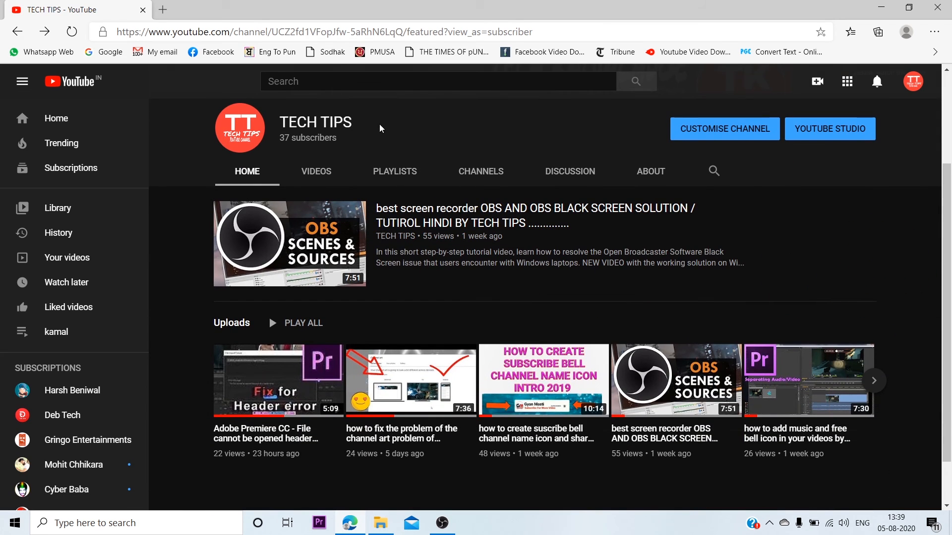
pyautogui.moveTo(379, 125); pyautogui.dragTo(467, 115)
pyautogui.scroll(-1, 677, 492)
pyautogui.click(874, 323)
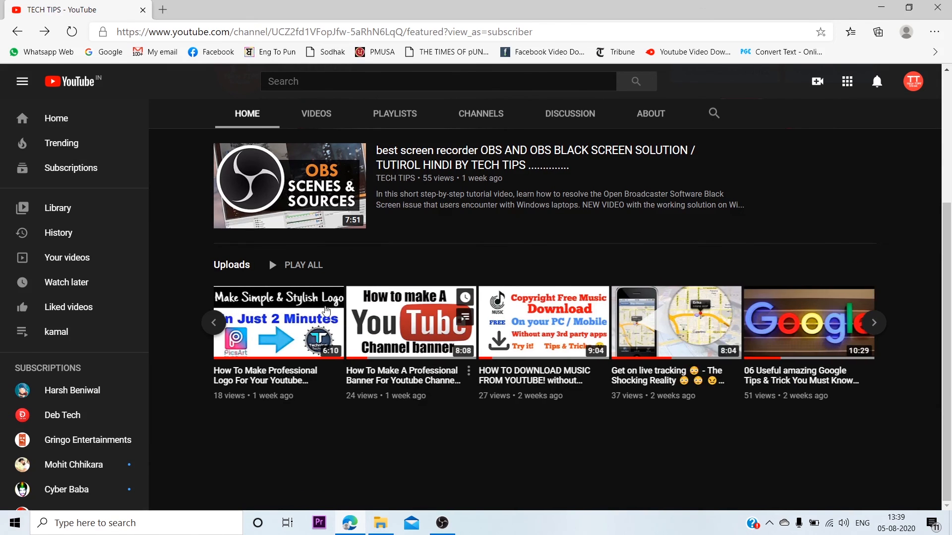
pyautogui.click(213, 321)
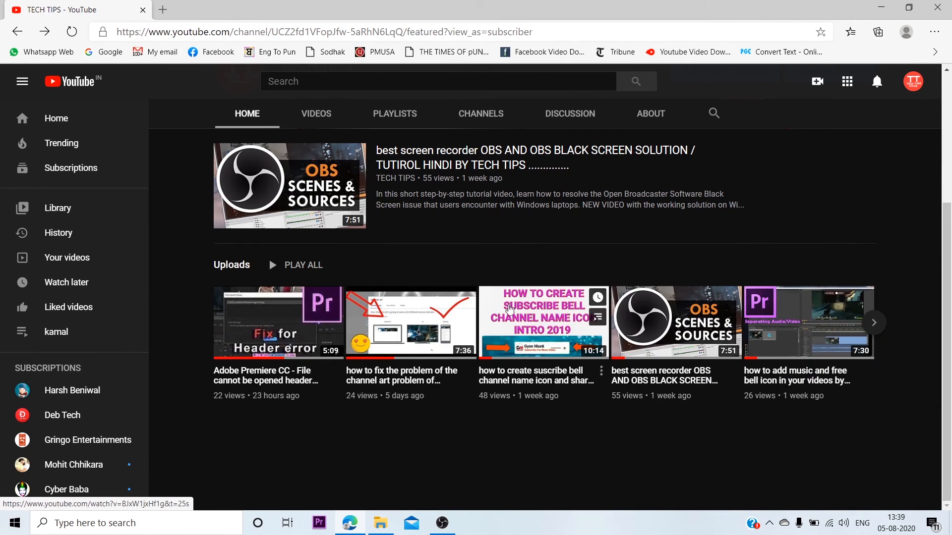
pyautogui.scroll(3, 511, 308)
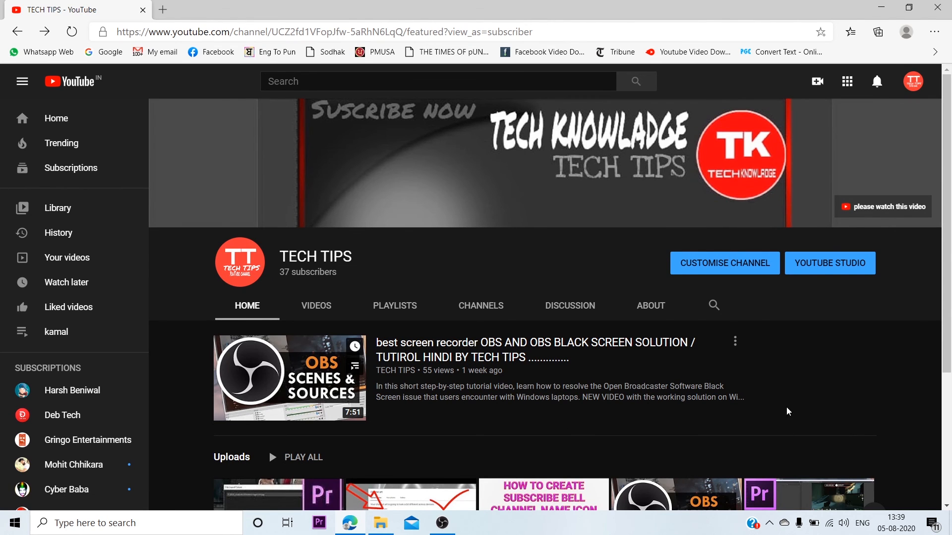
pyautogui.scroll(-2, 783, 386)
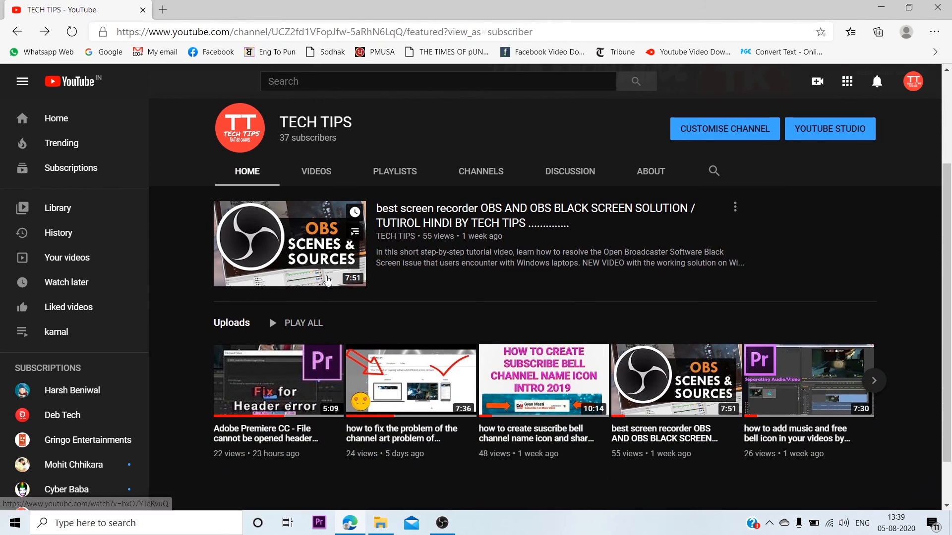
# - View the contact details in the full description of the channel's featured OBS black screen video, and return to the channel page
pyautogui.click(305, 251)
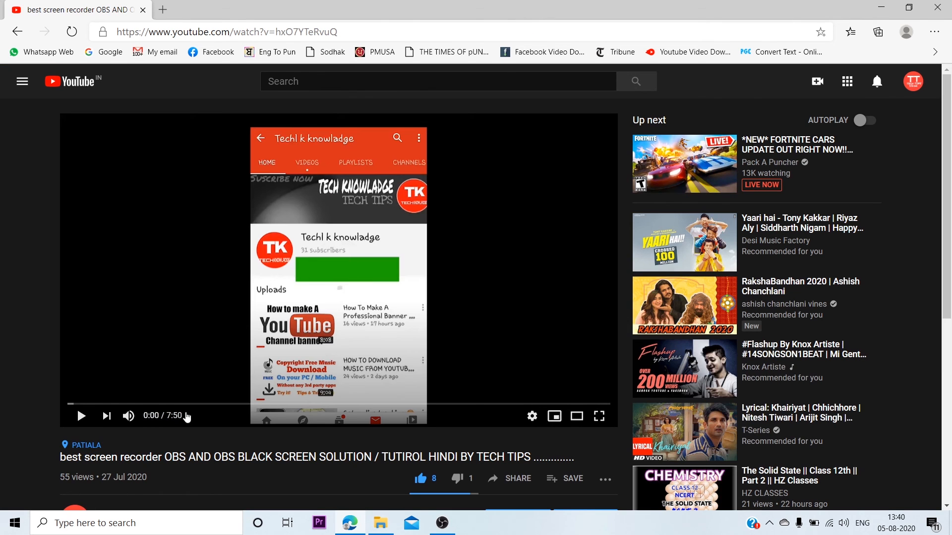
pyautogui.scroll(-7, 129, 267)
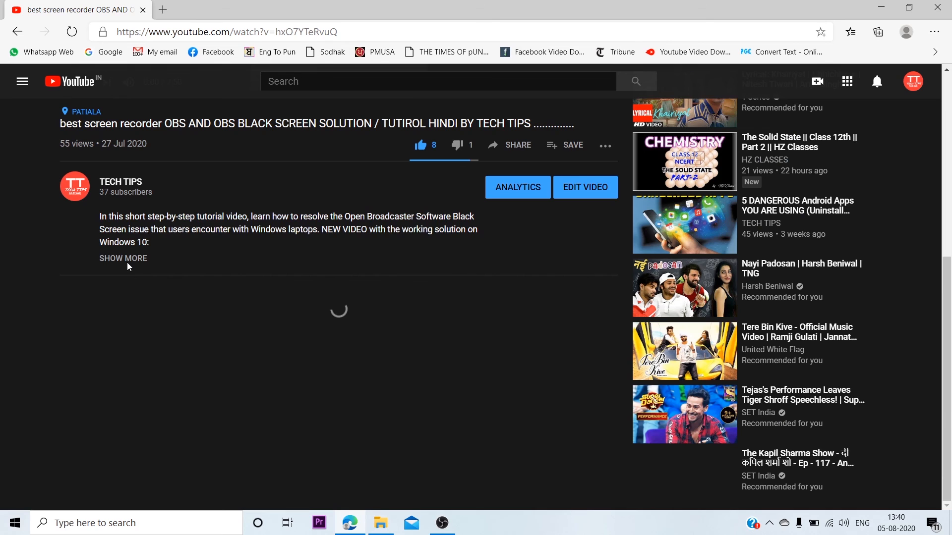
pyautogui.click(124, 259)
pyautogui.scroll(-6, 176, 286)
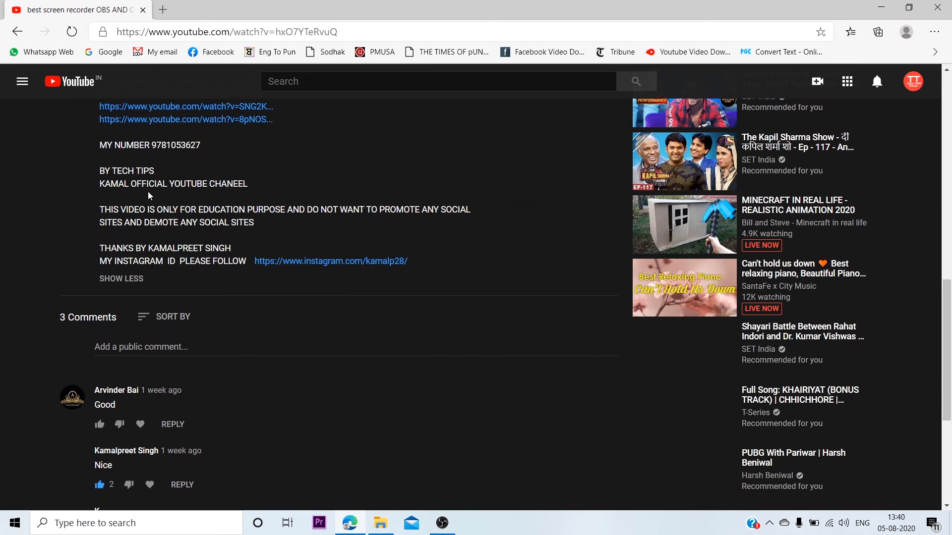
pyautogui.moveTo(202, 145); pyautogui.dragTo(168, 152)
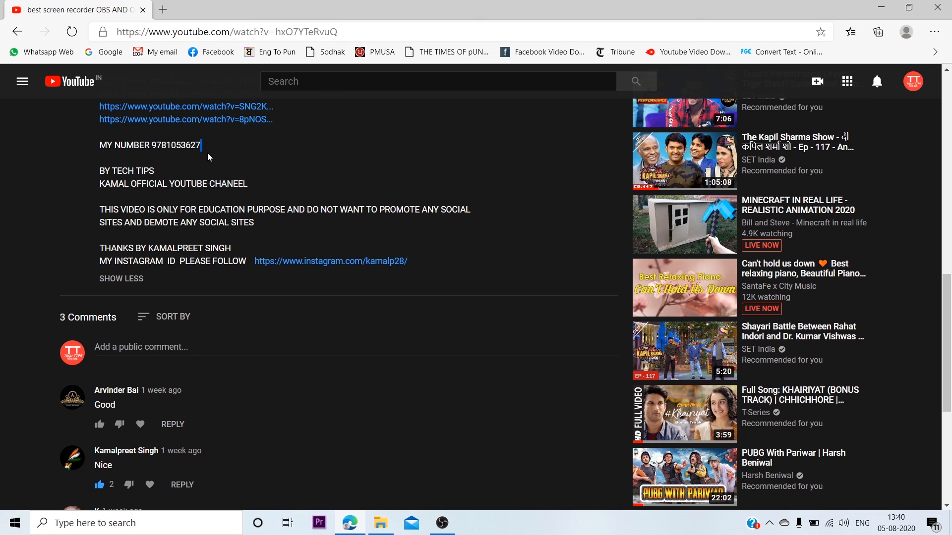
pyautogui.click(16, 33)
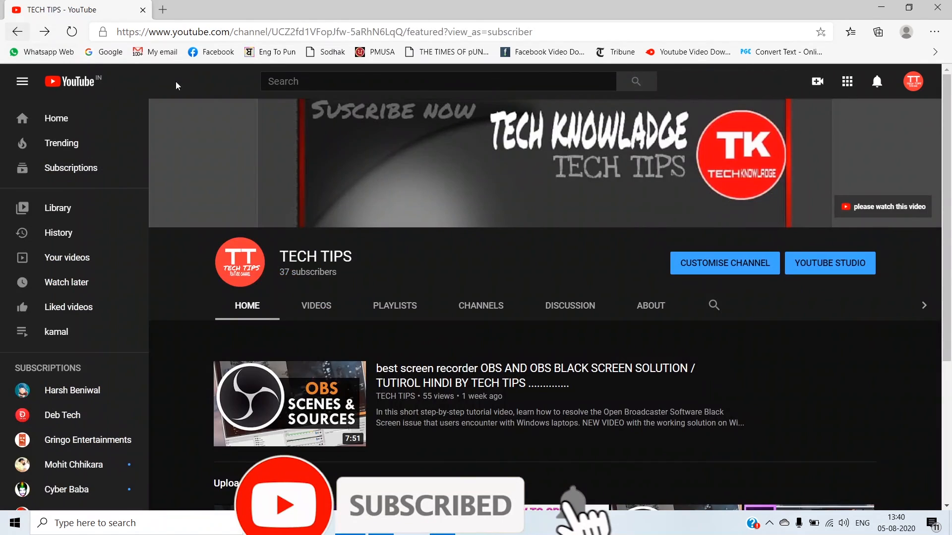
pyautogui.moveTo(441, 523)
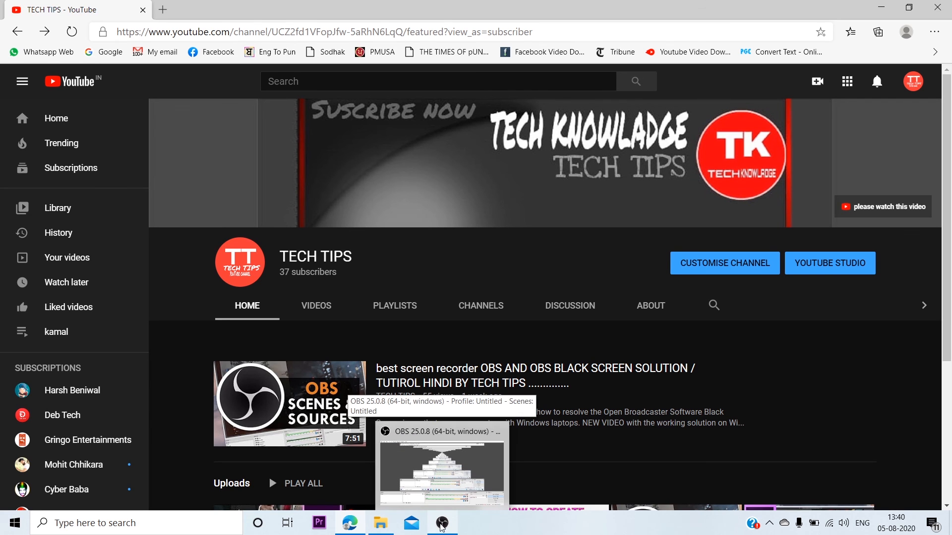
pyautogui.click(437, 526)
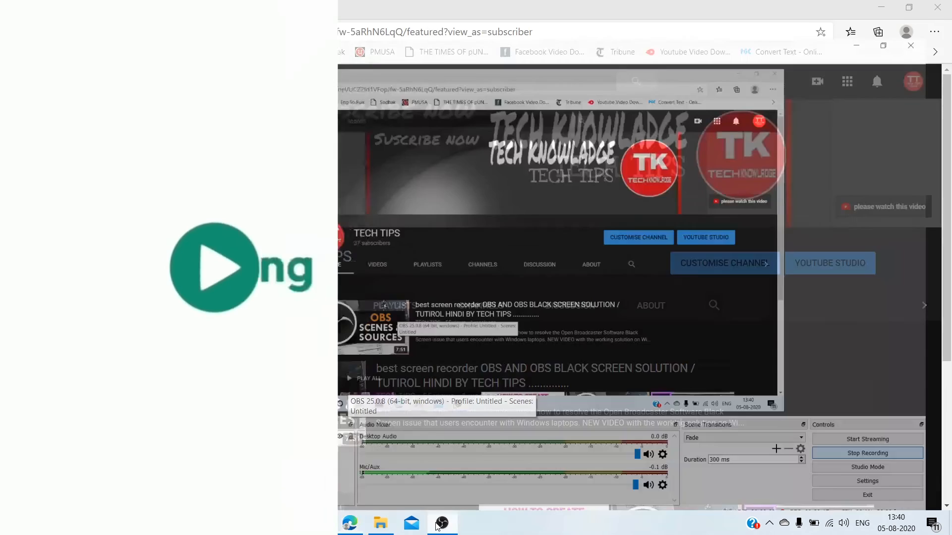